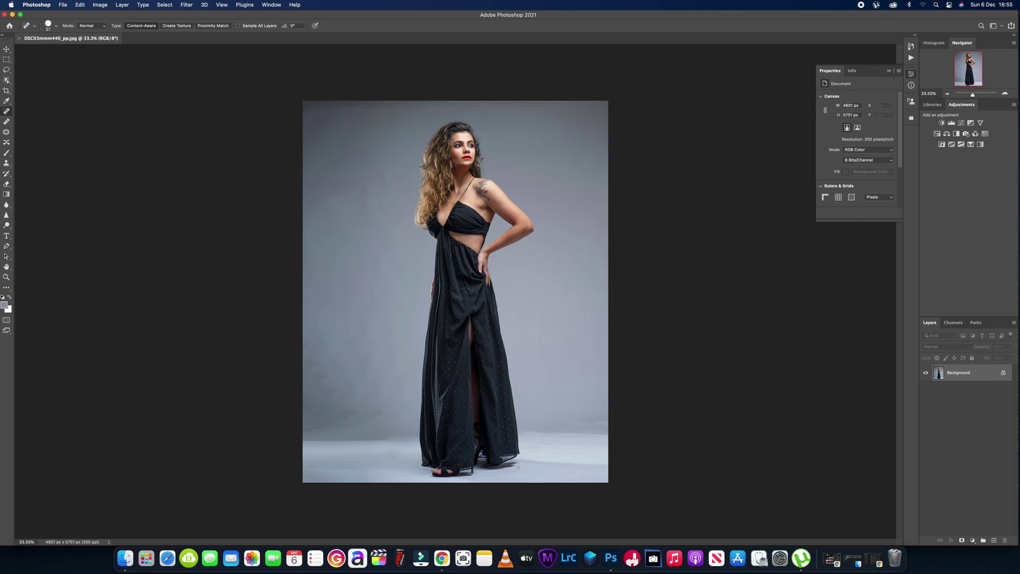
- Open the photo in the Luminar 4 plug-in and replace the studio backdrop with the Dramatic Sunset 6 sky using AI Sky Replacement
{"action": "left_click", "coordinate": [186, 5]}
{"action": "mouse_move", "coordinate": [205, 192]}
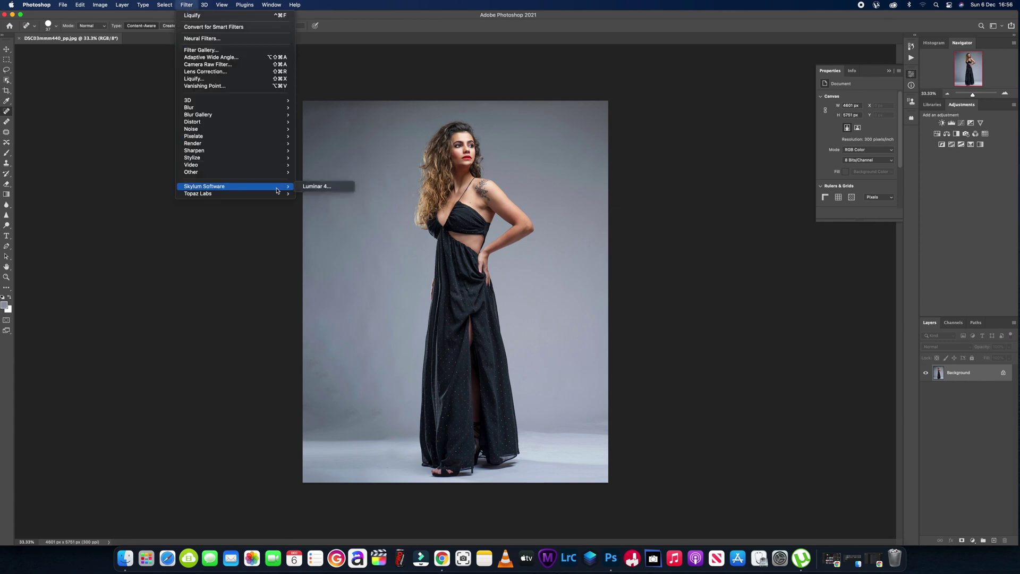
{"action": "left_click", "coordinate": [322, 187]}
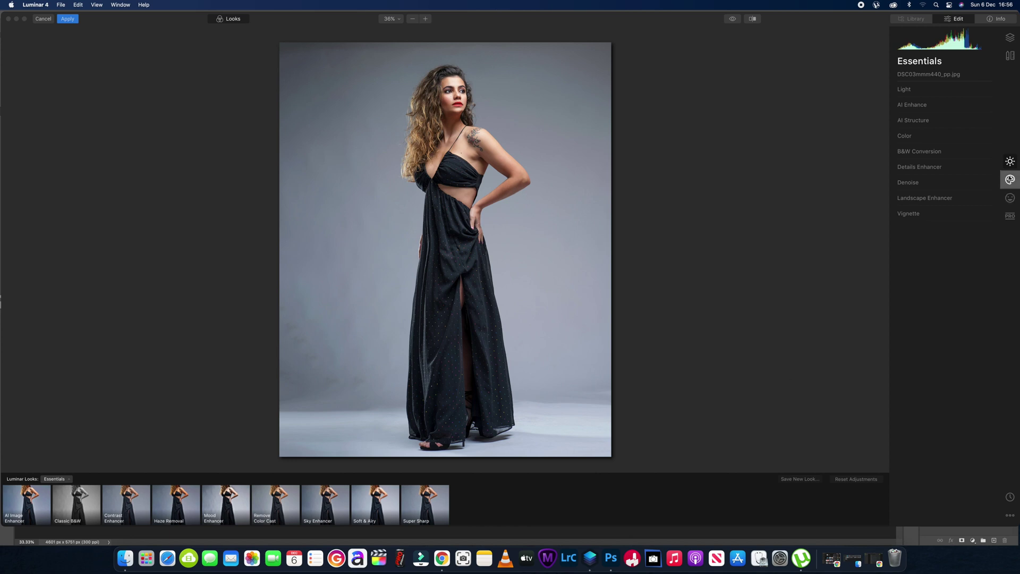
{"action": "left_click", "coordinate": [1009, 185]}
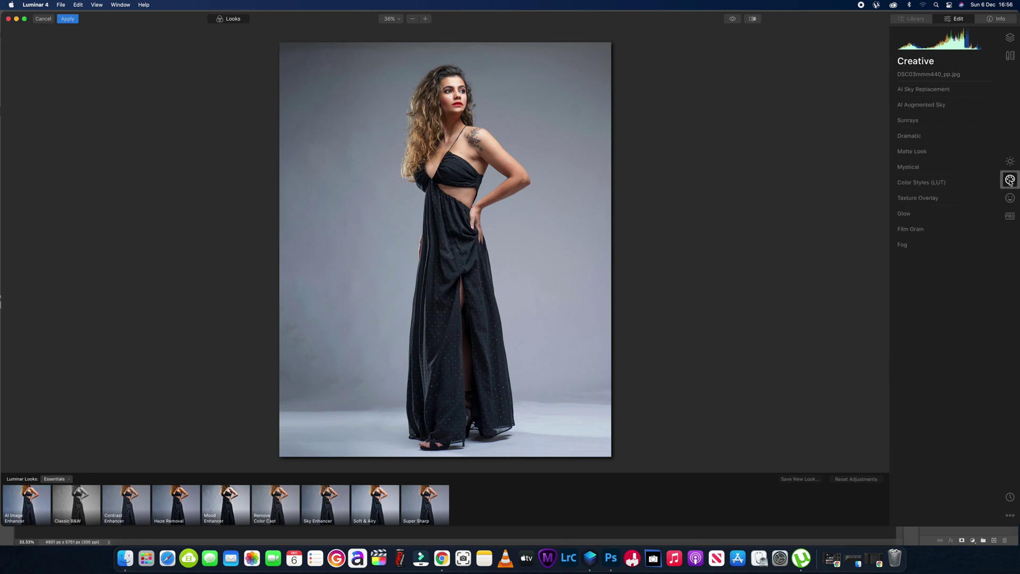
{"action": "left_click", "coordinate": [944, 90]}
{"action": "left_click", "coordinate": [944, 103]}
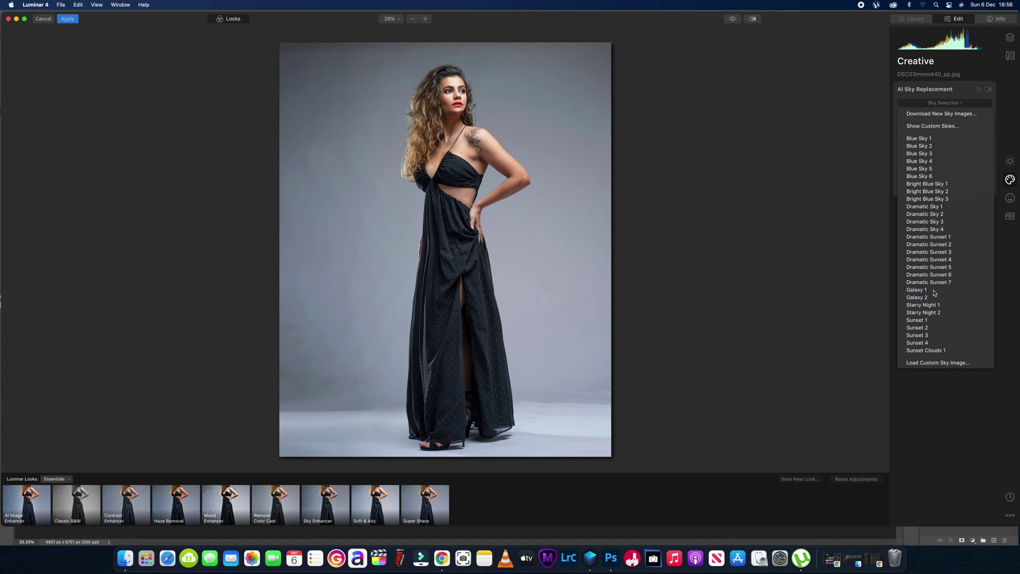
{"action": "left_click", "coordinate": [938, 274]}
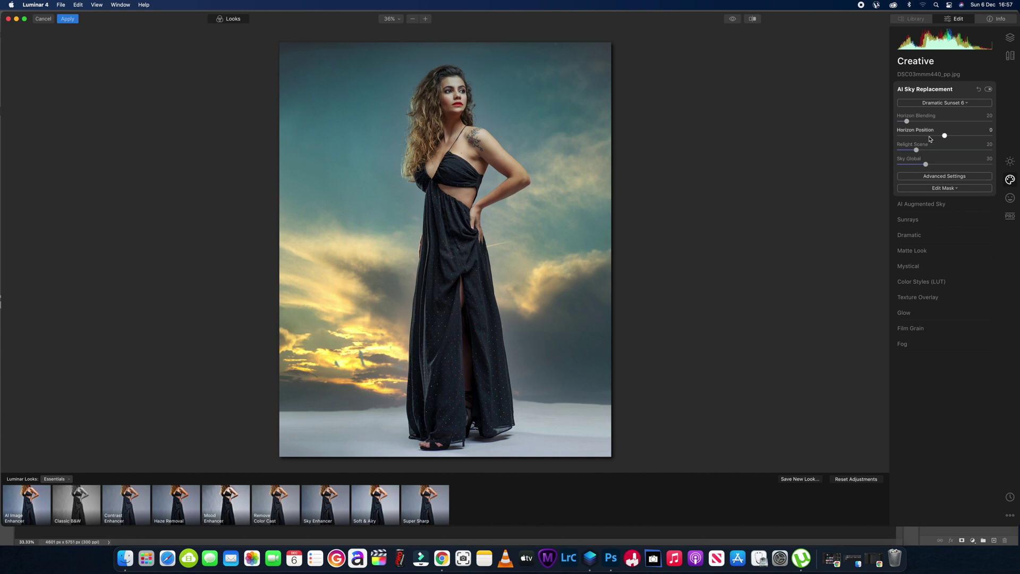
- Set the replacement sky's Horizon Blending to 68, Horizon Position to 33 and Sky Global to 38
{"action": "mouse_move", "coordinate": [945, 136]}
{"action": "left_mouse_down"}
{"action": "mouse_move", "coordinate": [963, 135]}
{"action": "mouse_move", "coordinate": [923, 140]}
{"action": "mouse_move", "coordinate": [949, 138]}
{"action": "mouse_move", "coordinate": [910, 122]}
{"action": "mouse_move", "coordinate": [931, 123]}
{"action": "left_mouse_up"}
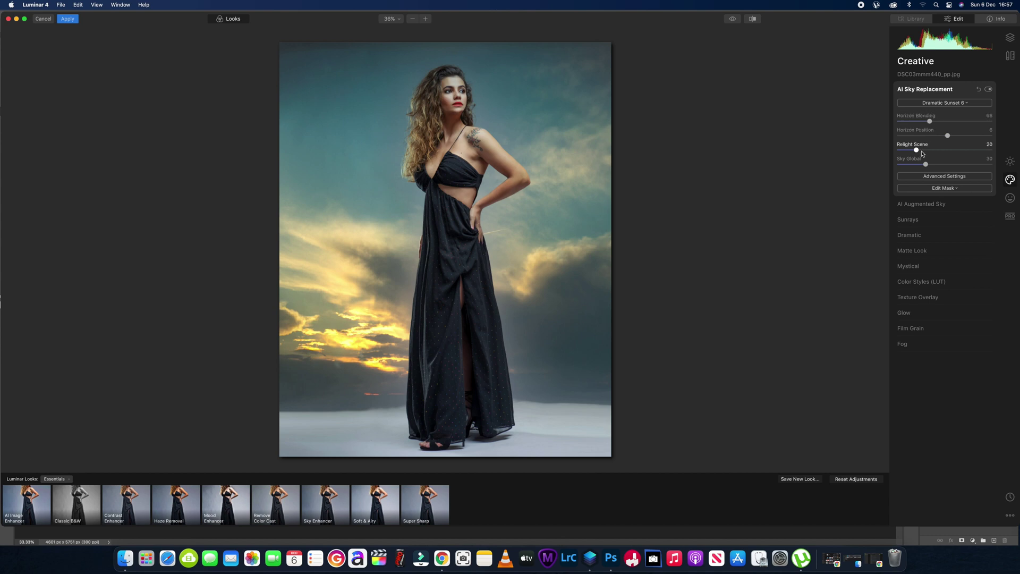
{"action": "left_click_drag", "start_coordinate": [925, 164], "coordinate": [958, 136]}
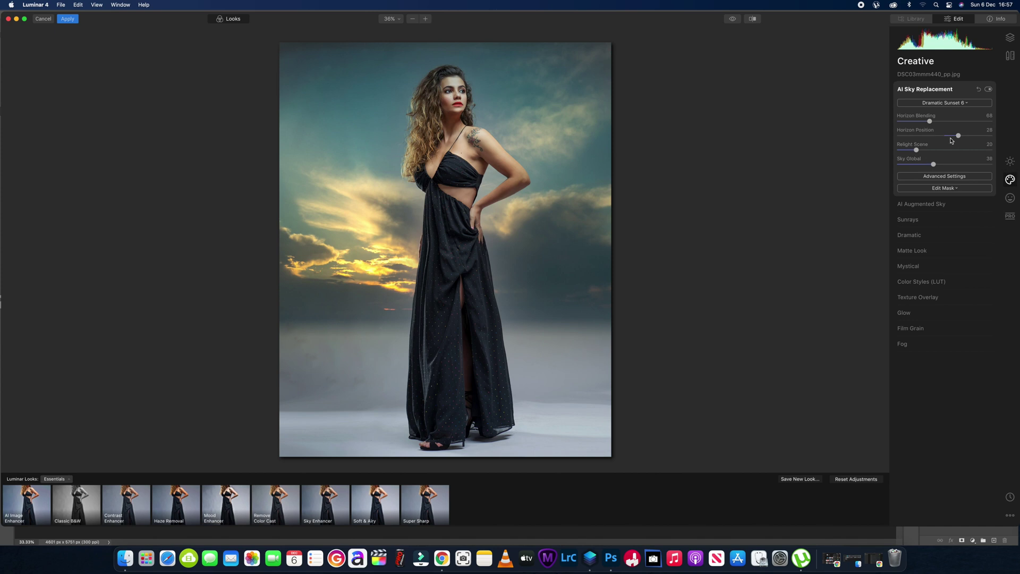
{"action": "left_click_drag", "start_coordinate": [958, 135], "coordinate": [961, 136]}
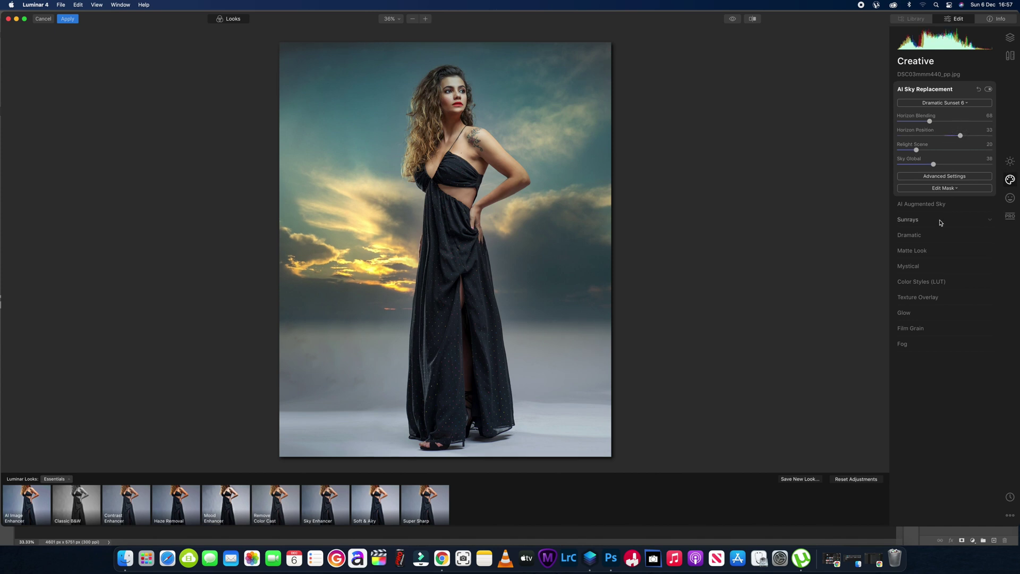
- Preview the sky flipped and flip it back, and set Sky Local to 42 and Sky Defocus to 51 in the advanced settings
{"action": "left_click", "coordinate": [935, 177]}
{"action": "left_click", "coordinate": [902, 244]}
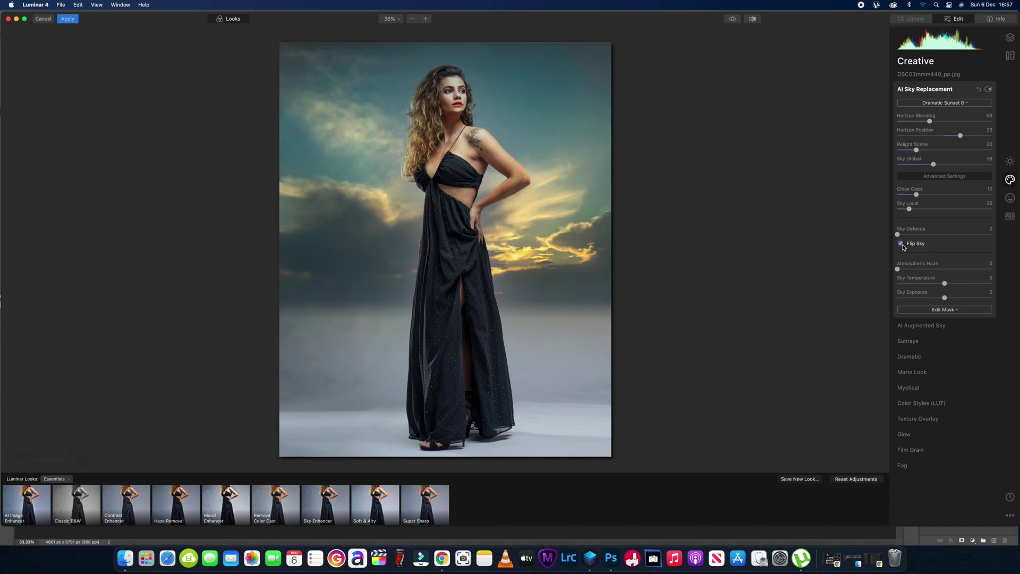
{"action": "left_click", "coordinate": [901, 245]}
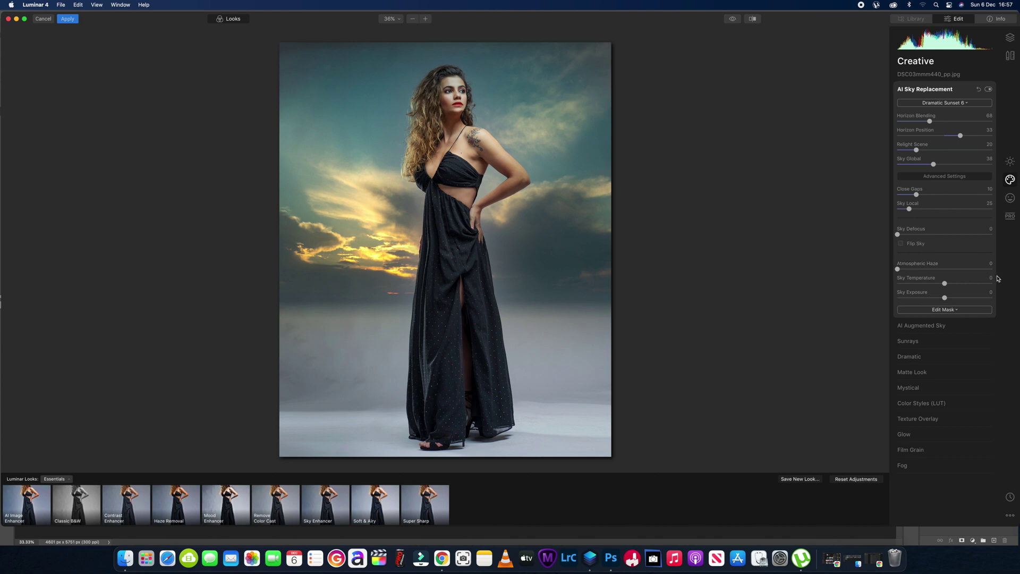
{"action": "left_click_drag", "start_coordinate": [909, 209], "coordinate": [950, 237]}
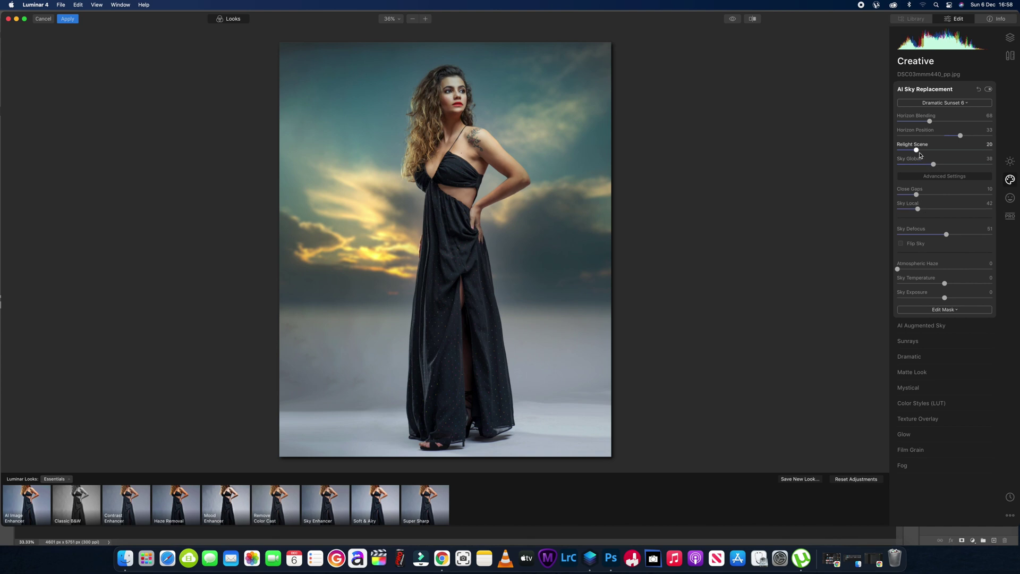
- Reduce the sky's Horizon Blending to 6 and lower the horizon to a Horizon Position of 18
{"action": "left_click_drag", "start_coordinate": [929, 121], "coordinate": [902, 125]}
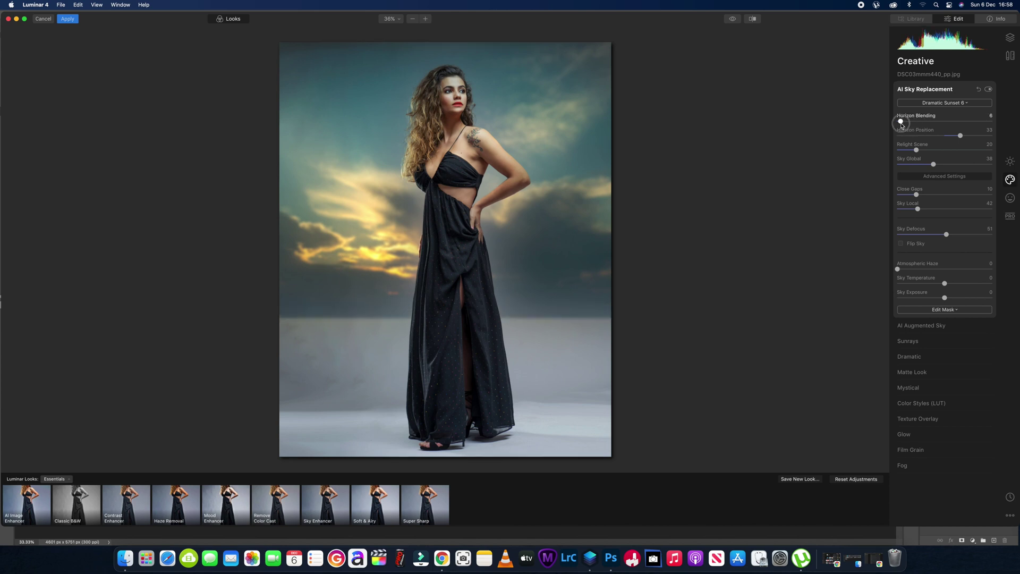
{"action": "left_click_drag", "start_coordinate": [960, 136], "coordinate": [950, 139]}
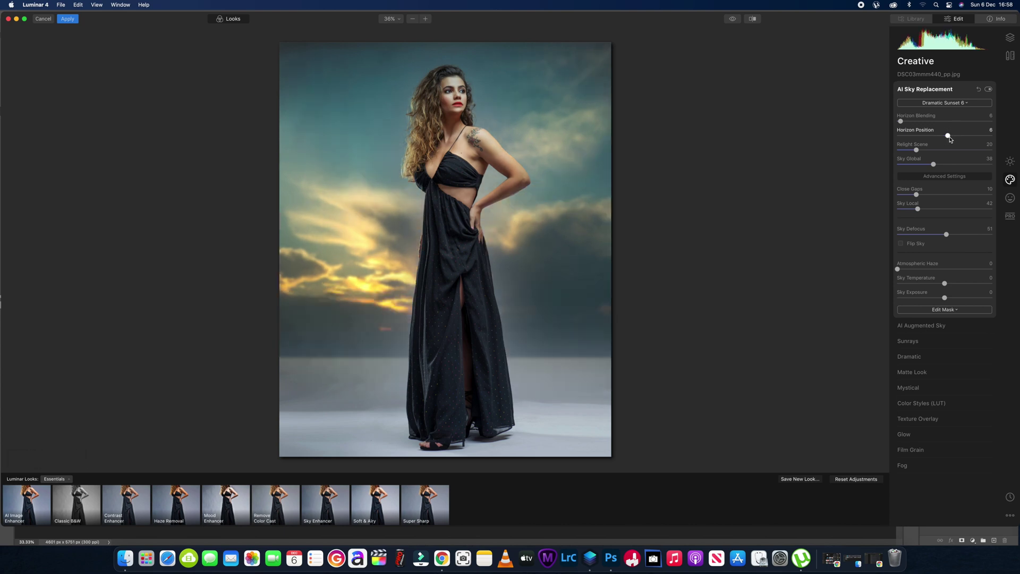
{"action": "left_click_drag", "start_coordinate": [950, 139], "coordinate": [957, 139]}
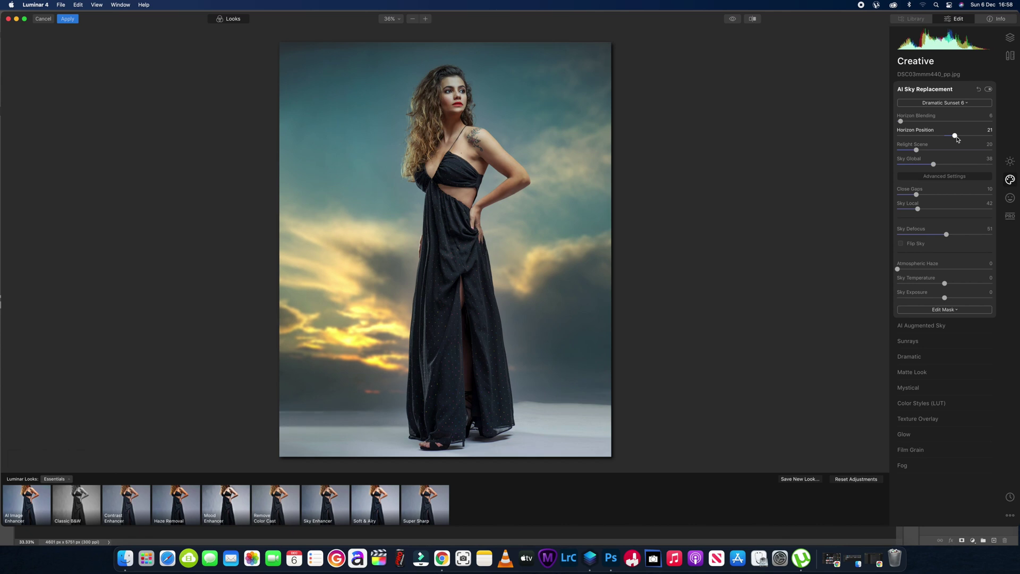
{"action": "left_click", "coordinate": [955, 137]}
{"action": "left_click_drag", "start_coordinate": [957, 137], "coordinate": [955, 137]}
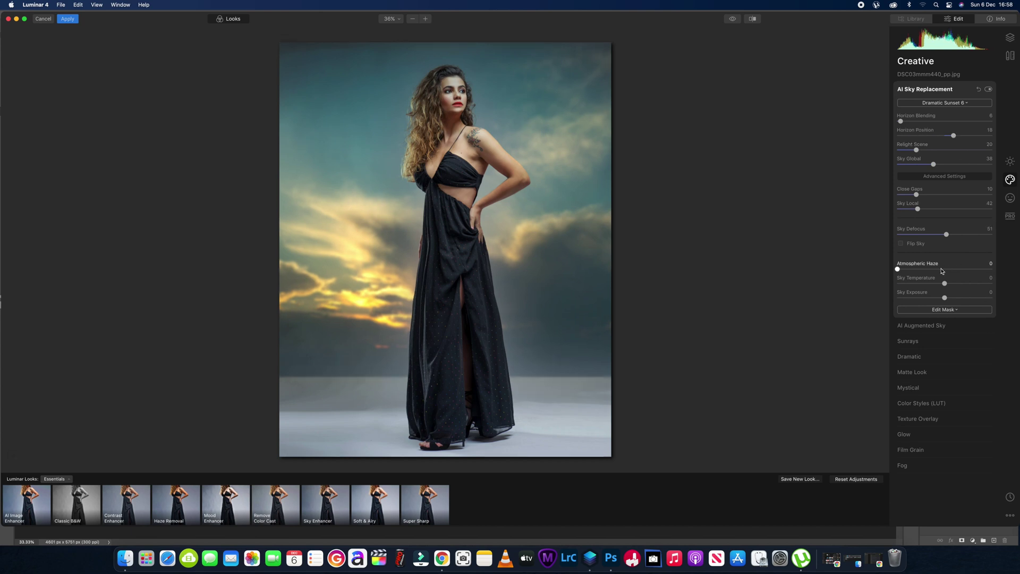
- Add Sunrays with the sun centre on the bright clouds beside the dress, using Amount 13 and Penetration 47
{"action": "left_click", "coordinate": [921, 341]}
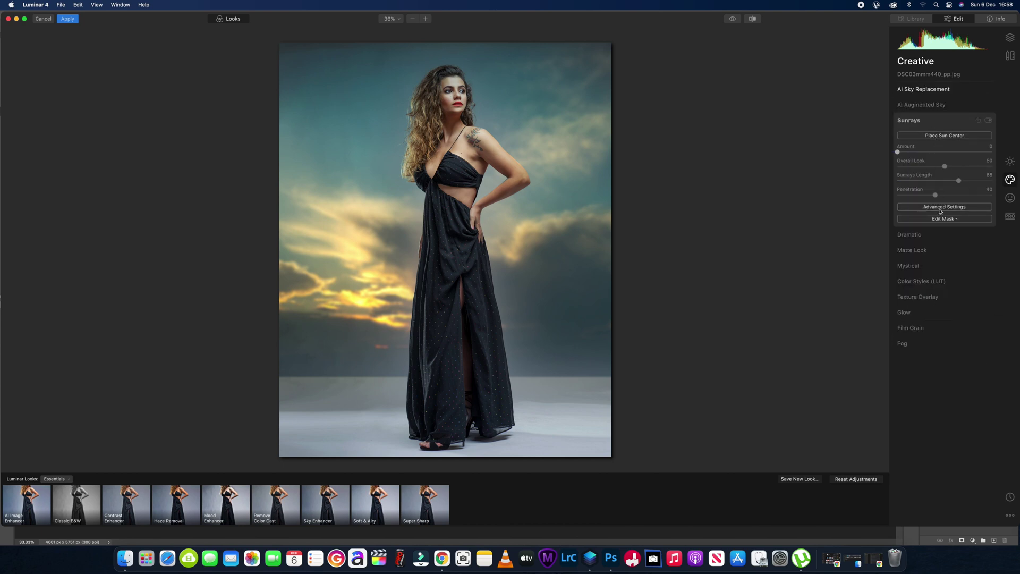
{"action": "left_click", "coordinate": [938, 135]}
{"action": "left_click_drag", "start_coordinate": [378, 126], "coordinate": [365, 306]}
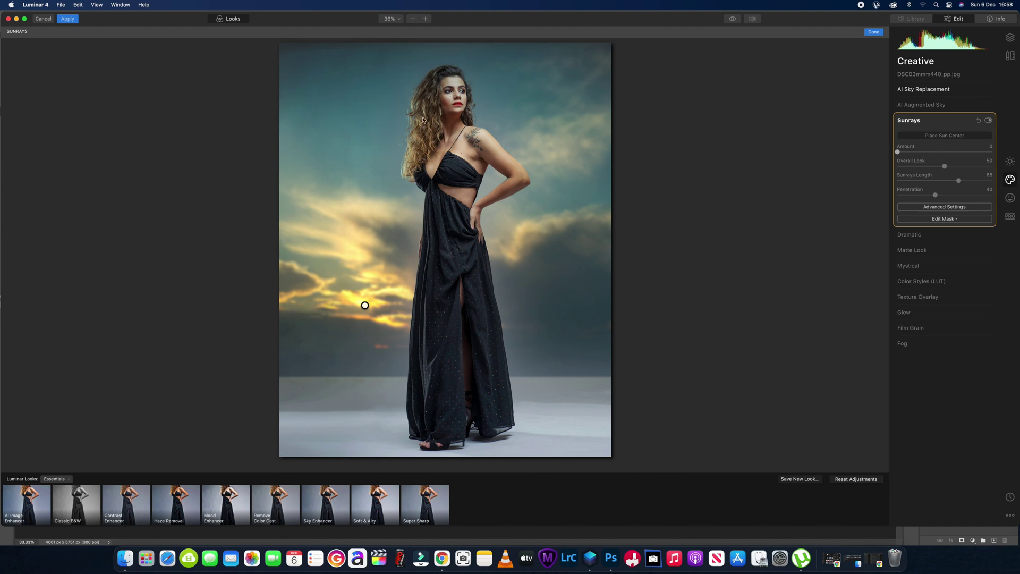
{"action": "left_click_drag", "start_coordinate": [366, 298], "coordinate": [363, 295]}
{"action": "left_click_drag", "start_coordinate": [898, 152], "coordinate": [911, 153]}
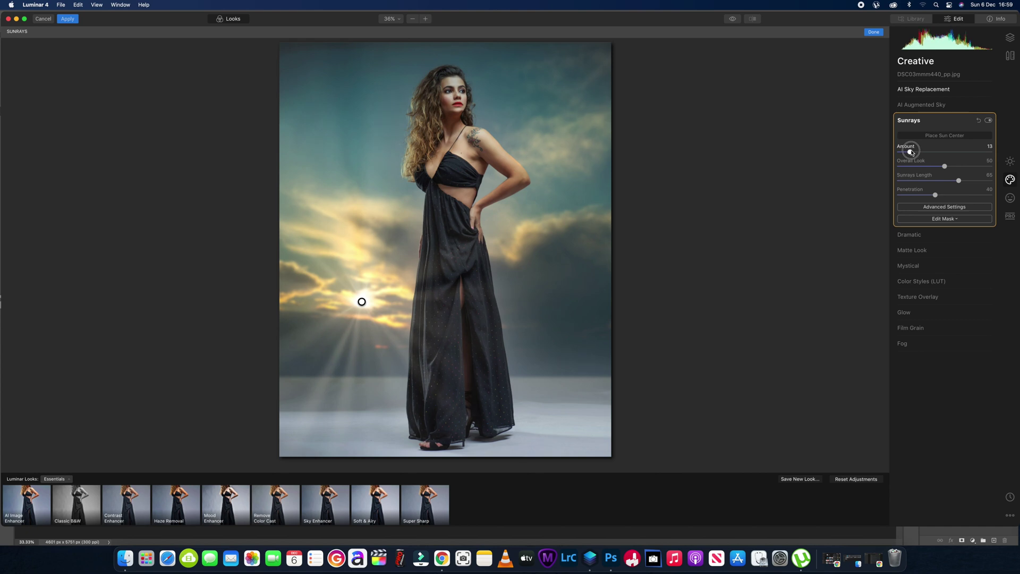
{"action": "left_click_drag", "start_coordinate": [935, 195], "coordinate": [943, 198]}
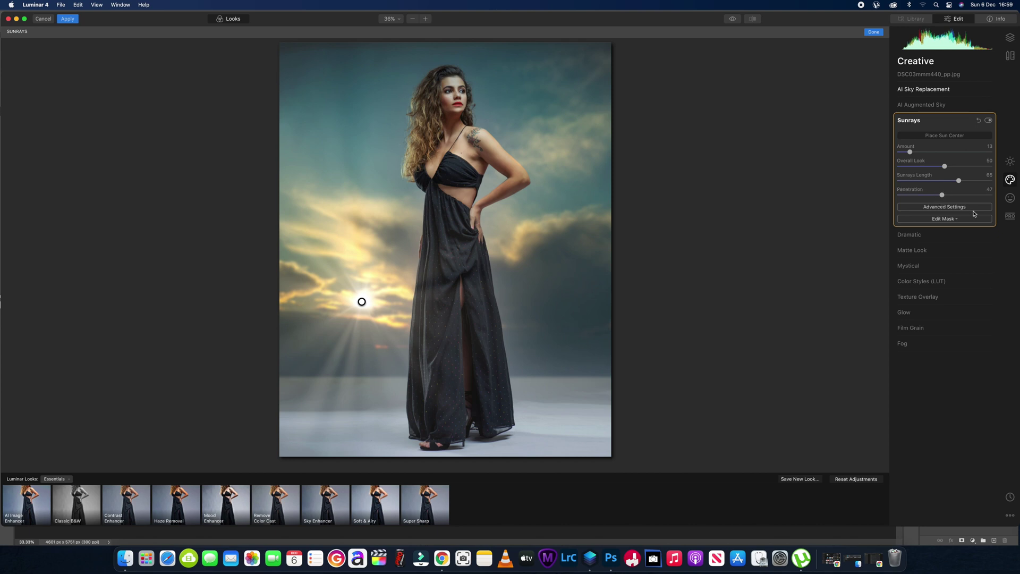
- Set the Sunrays effect's Sun Warmth to 72 in its advanced settings
{"action": "left_click", "coordinate": [941, 206]}
{"action": "left_click_drag", "start_coordinate": [926, 305], "coordinate": [968, 307]}
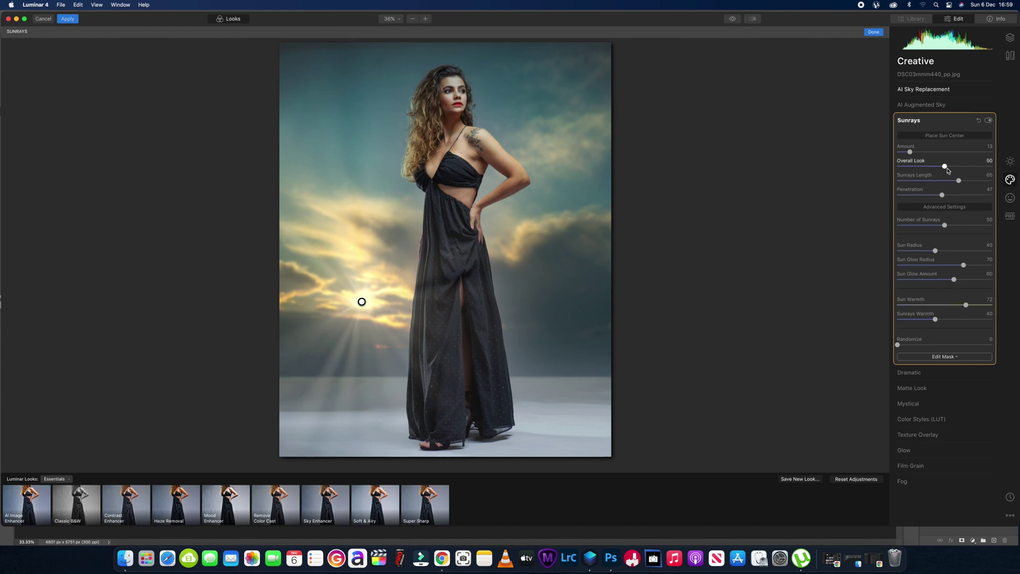
{"action": "left_click", "coordinate": [1005, 165]}
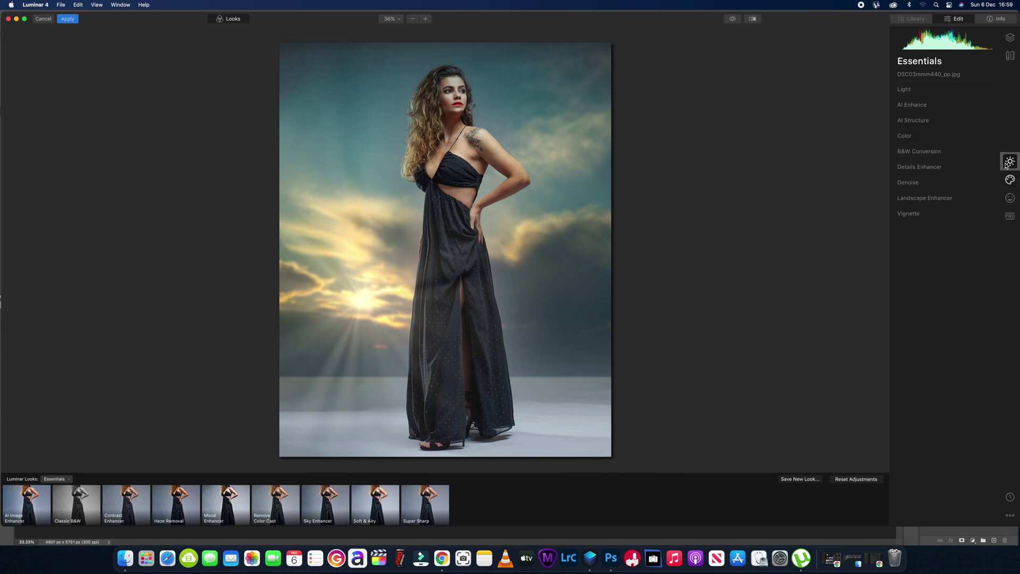
{"action": "left_click", "coordinate": [1010, 179]}
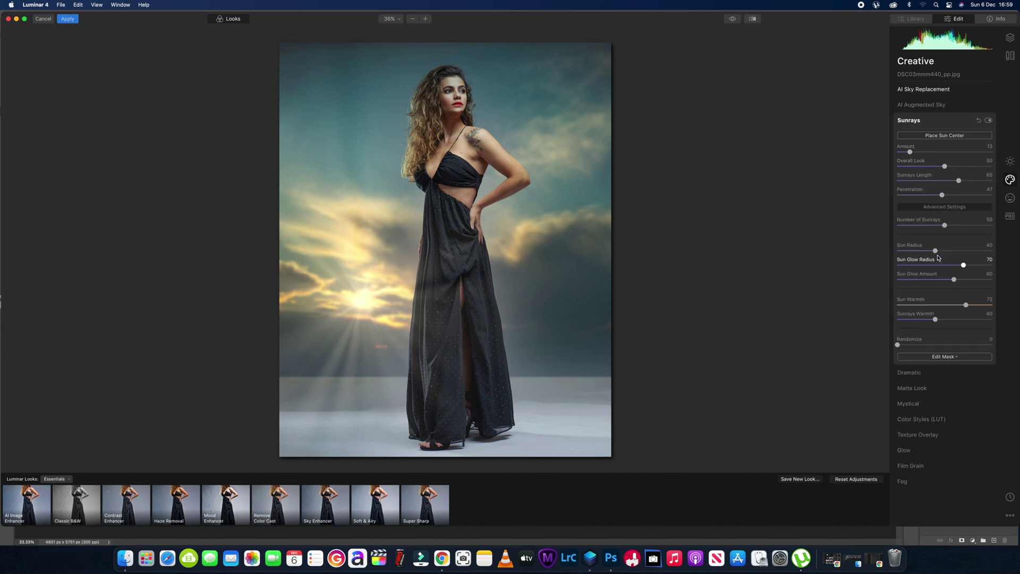
- Return to AI Sky Replacement and set Sky Temperature to 9, Horizon Blending to 46 and Close Gaps to 7
{"action": "left_click", "coordinate": [941, 90]}
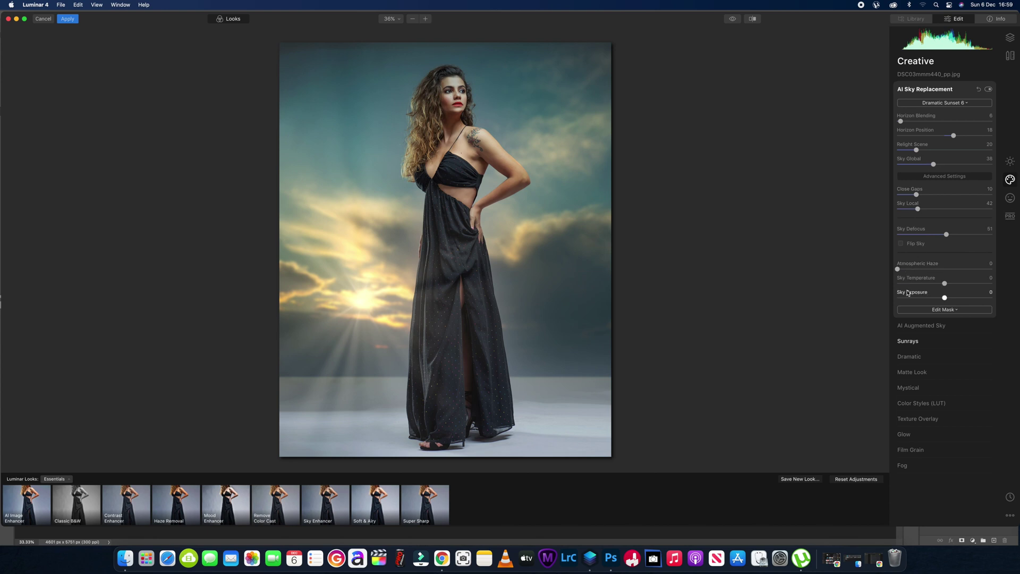
{"action": "mouse_move", "coordinate": [944, 283]}
{"action": "left_mouse_down"}
{"action": "mouse_move", "coordinate": [934, 283]}
{"action": "mouse_move", "coordinate": [964, 283]}
{"action": "mouse_move", "coordinate": [949, 283]}
{"action": "left_mouse_up"}
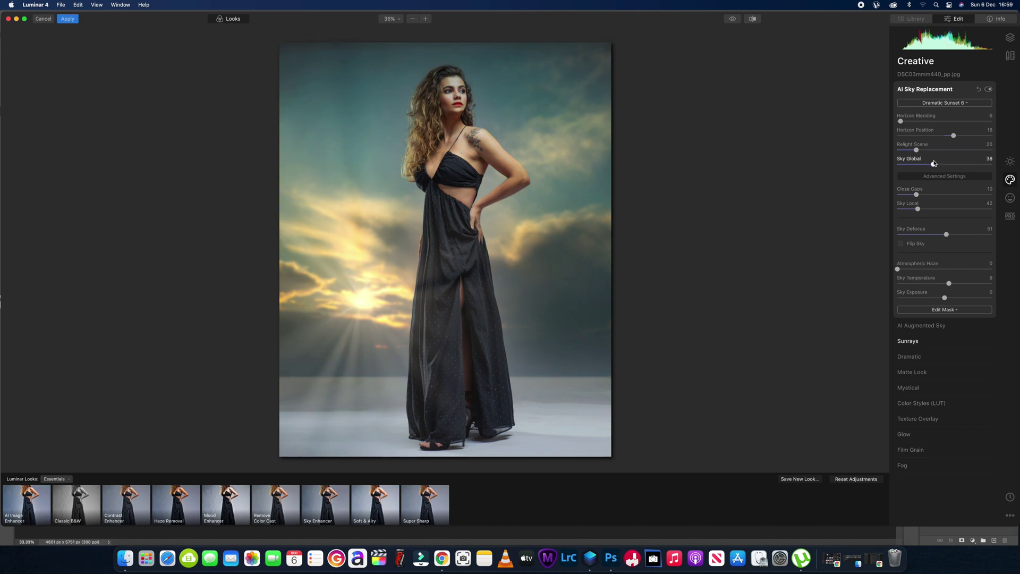
{"action": "mouse_move", "coordinate": [900, 121]}
{"action": "left_mouse_down"}
{"action": "mouse_move", "coordinate": [934, 123]}
{"action": "mouse_move", "coordinate": [919, 124]}
{"action": "left_mouse_up"}
{"action": "left_click_drag", "start_coordinate": [933, 164], "coordinate": [911, 197]}
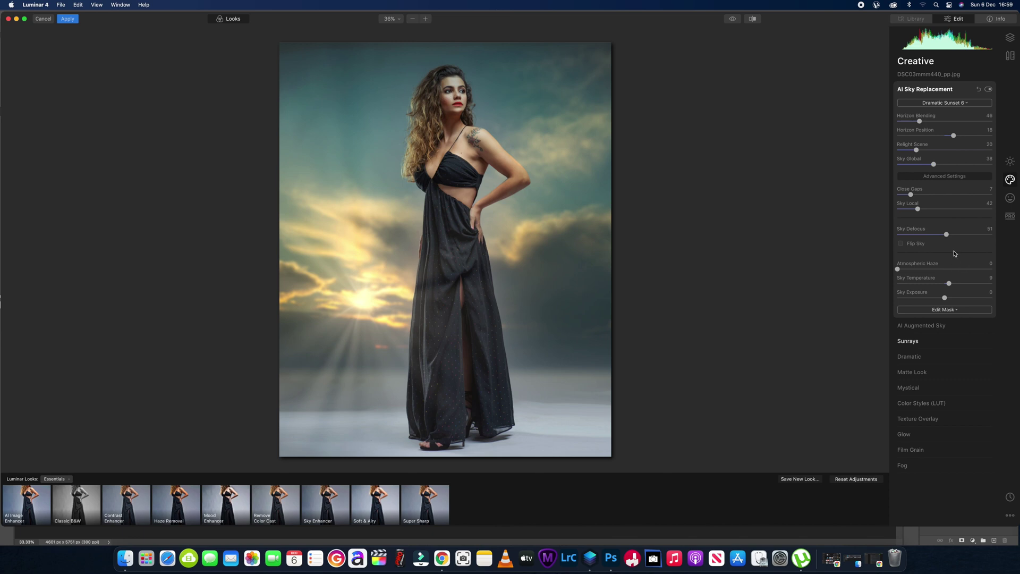
- Set Sky Defocus to 49, Sky Exposure to 39, Sky Temperature to 12 and Atmospheric Haze to 10, and apply the Luminar edit to the photo
{"action": "left_click_drag", "start_coordinate": [947, 235], "coordinate": [945, 237]}
{"action": "mouse_move", "coordinate": [944, 298]}
{"action": "left_mouse_down"}
{"action": "mouse_move", "coordinate": [965, 298]}
{"action": "mouse_move", "coordinate": [953, 285]}
{"action": "left_mouse_up"}
{"action": "mouse_move", "coordinate": [898, 269]}
{"action": "left_mouse_down"}
{"action": "mouse_move", "coordinate": [916, 271]}
{"action": "mouse_move", "coordinate": [907, 271]}
{"action": "left_mouse_up"}
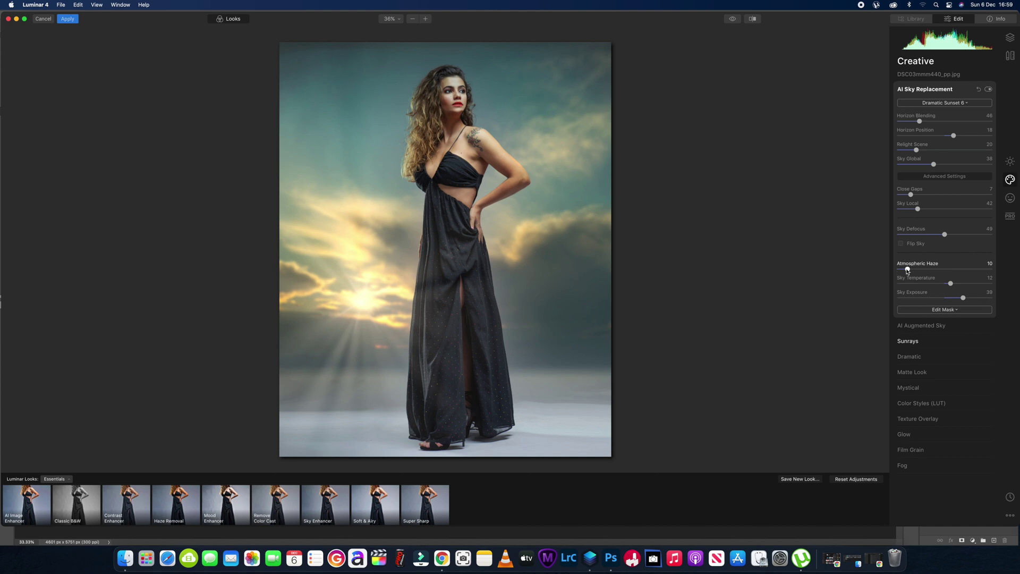
{"action": "left_click_drag", "start_coordinate": [954, 137], "coordinate": [953, 137]}
{"action": "left_click", "coordinate": [68, 22]}
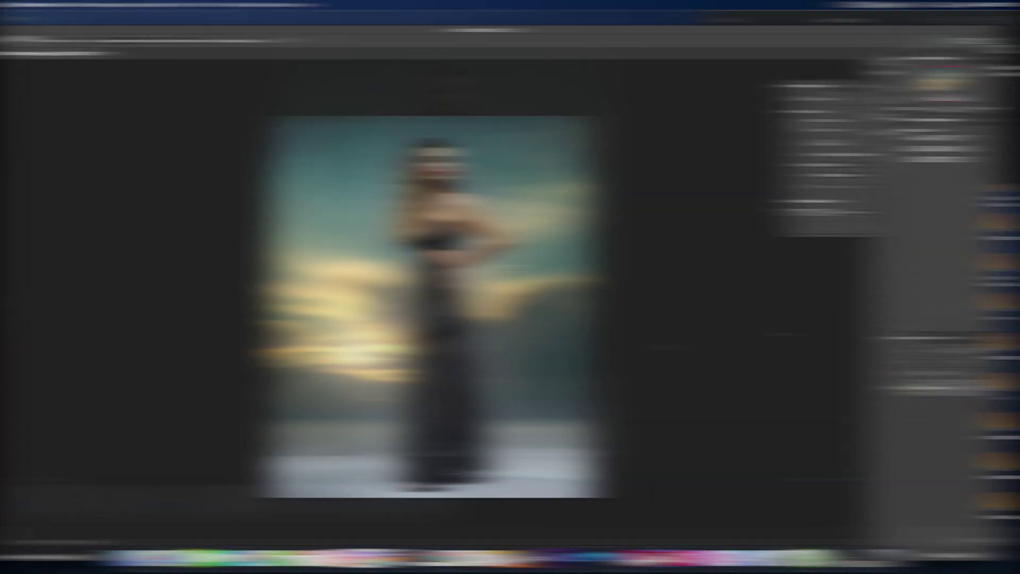
- Place the grass PNG from the Finder folder along the photo's bottom edge, scaled to about 38% so it spans the full width
{"action": "mouse_move", "coordinate": [600, 35]}
{"action": "left_mouse_down"}
{"action": "mouse_move", "coordinate": [617, 24]}
{"action": "mouse_move", "coordinate": [608, 46]}
{"action": "left_mouse_up"}
{"action": "left_click", "coordinate": [904, 21]}
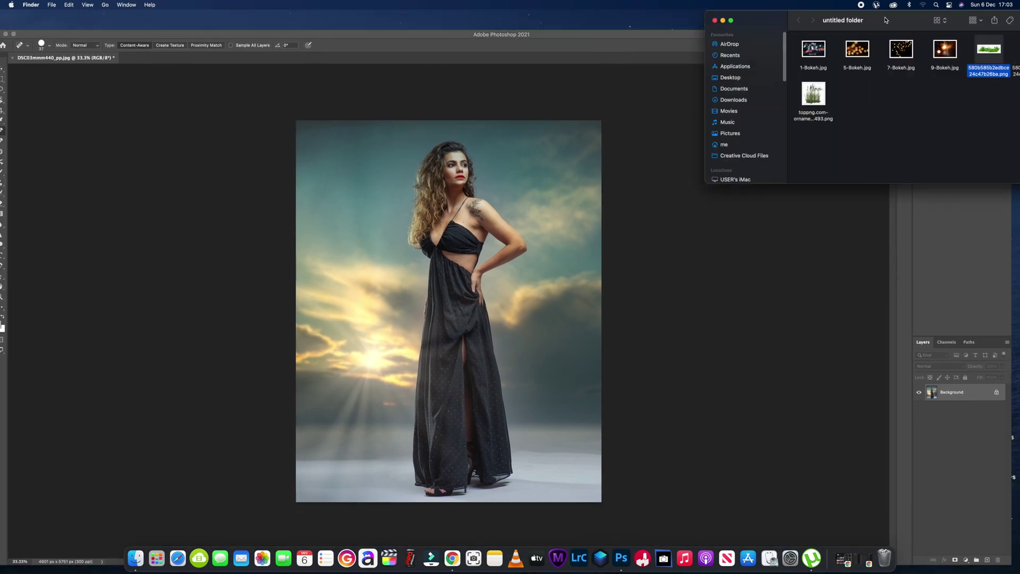
{"action": "left_click_drag", "start_coordinate": [886, 20], "coordinate": [756, 20]}
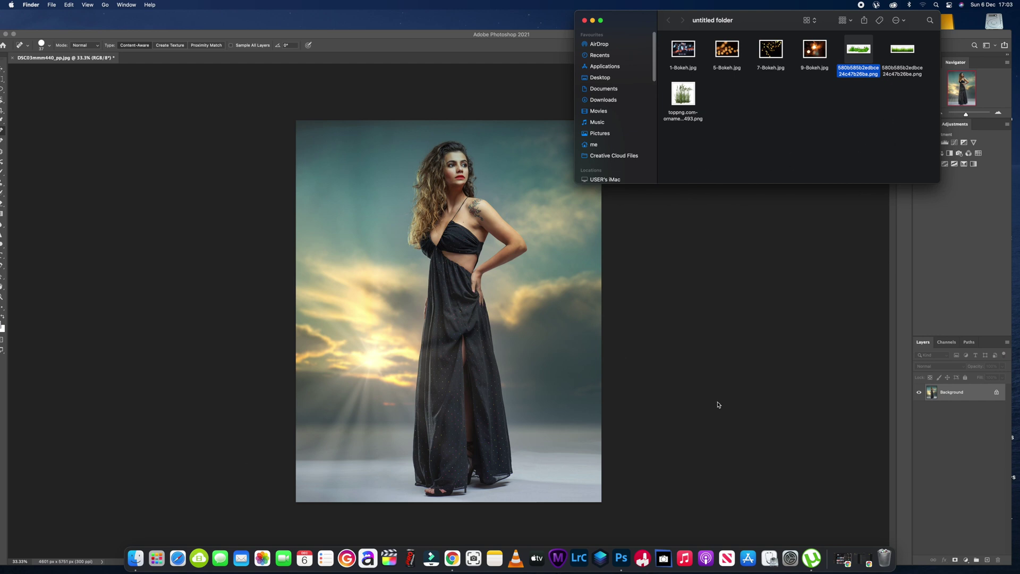
{"action": "left_click_drag", "start_coordinate": [915, 51], "coordinate": [367, 468]}
{"action": "left_click_drag", "start_coordinate": [556, 320], "coordinate": [550, 461]}
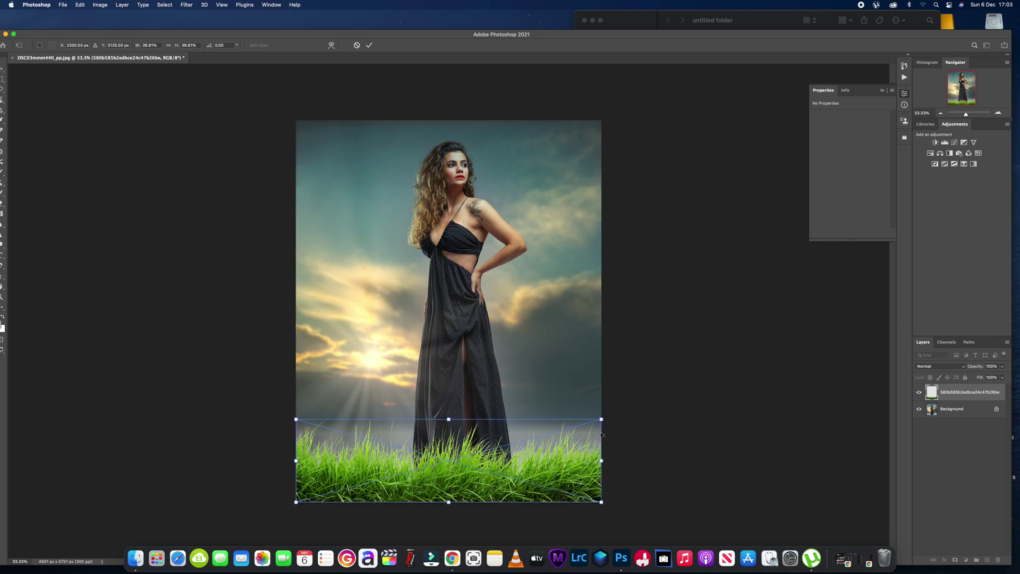
{"action": "left_click_drag", "start_coordinate": [601, 418], "coordinate": [610, 416]}
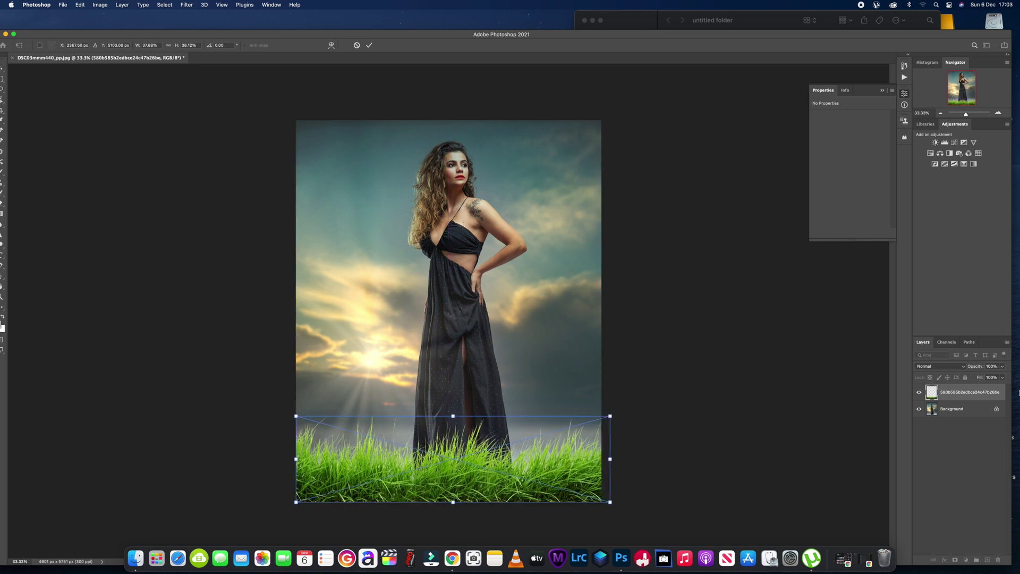
- Lower the grass layer's opacity to 76% and commit the placed image
{"action": "left_click", "coordinate": [1002, 366]}
{"action": "left_click_drag", "start_coordinate": [1000, 377], "coordinate": [995, 376]}
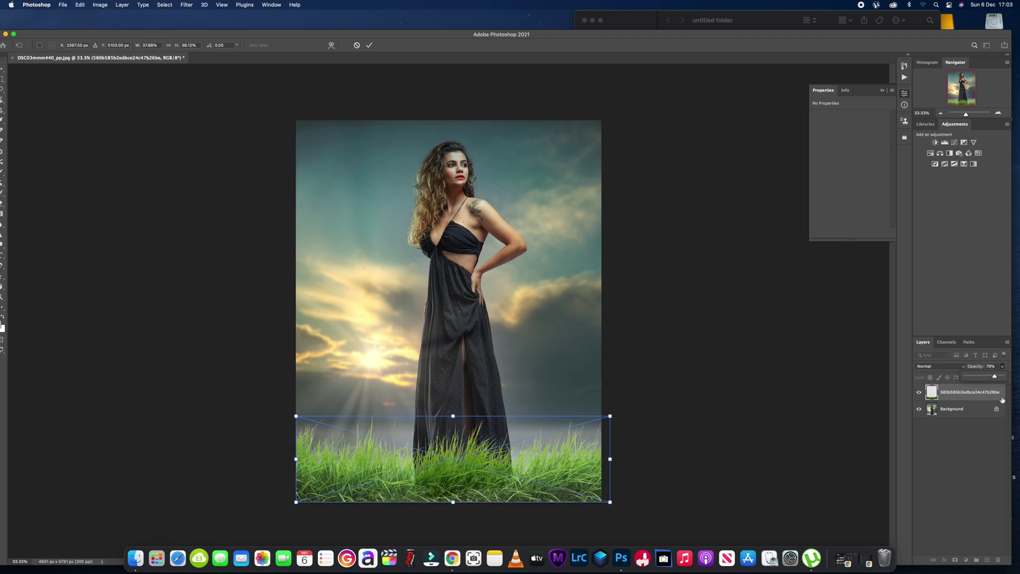
{"action": "left_click_drag", "start_coordinate": [993, 376], "coordinate": [996, 376]}
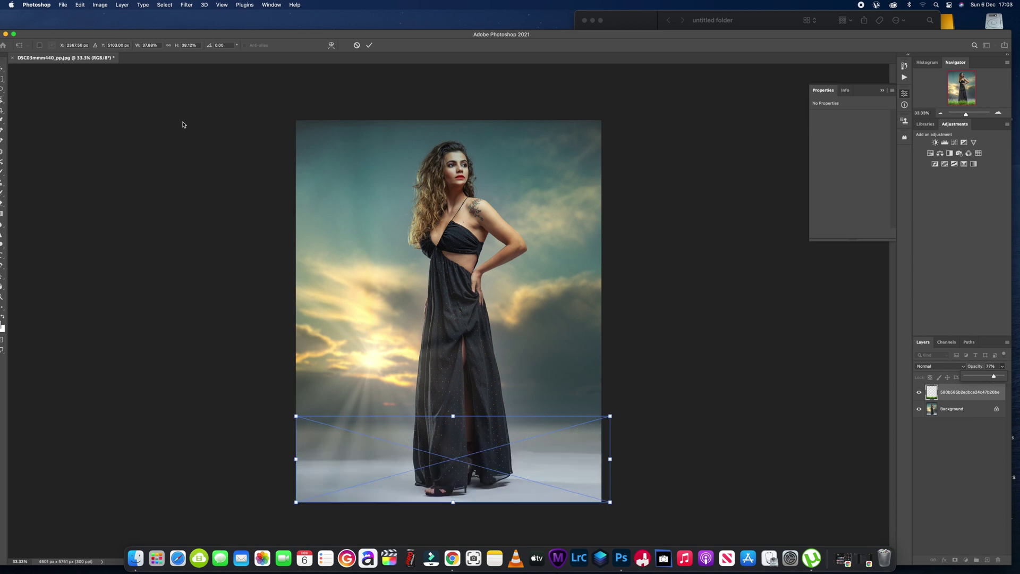
{"action": "left_click", "coordinate": [122, 4]}
{"action": "key", "text": "Escape"}
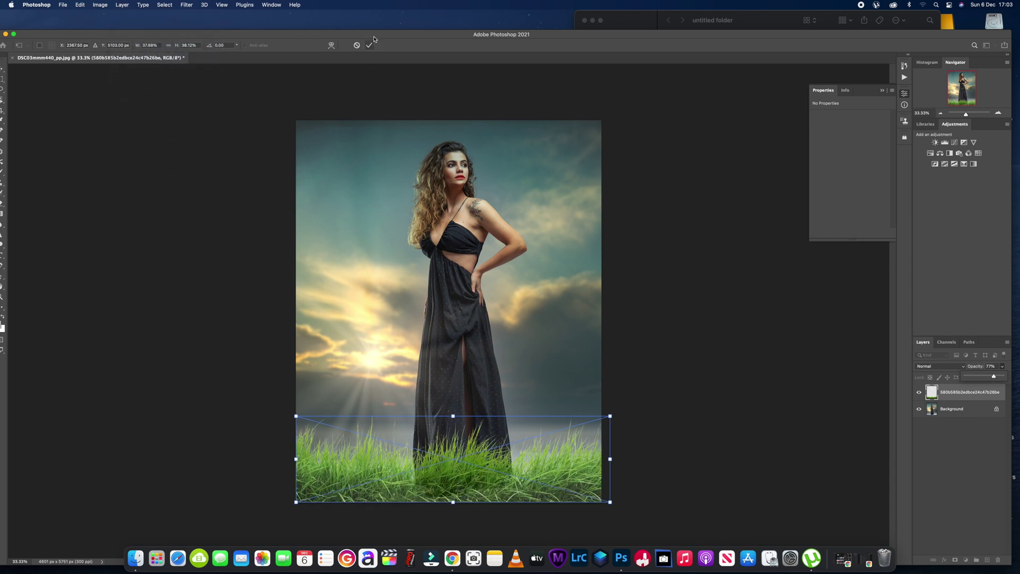
{"action": "left_click", "coordinate": [369, 45]}
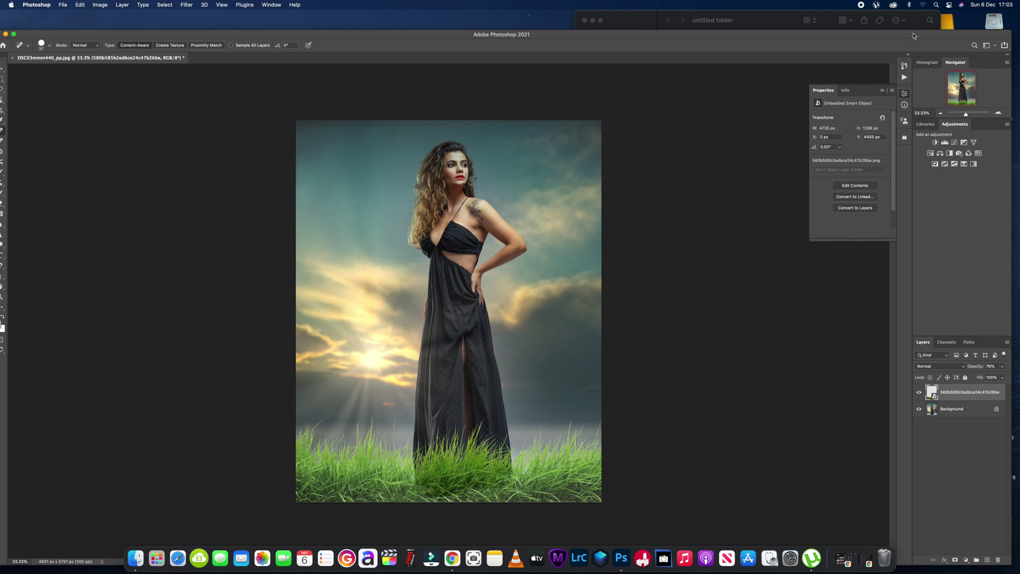
- Place the butterfly grass PNG from the Finder folder along the photo's lower-right edge, scaled to about 34% width and stretched taller
{"action": "left_click", "coordinate": [897, 20]}
{"action": "left_click", "coordinate": [848, 55]}
{"action": "left_click_drag", "start_coordinate": [848, 56], "coordinate": [537, 481]}
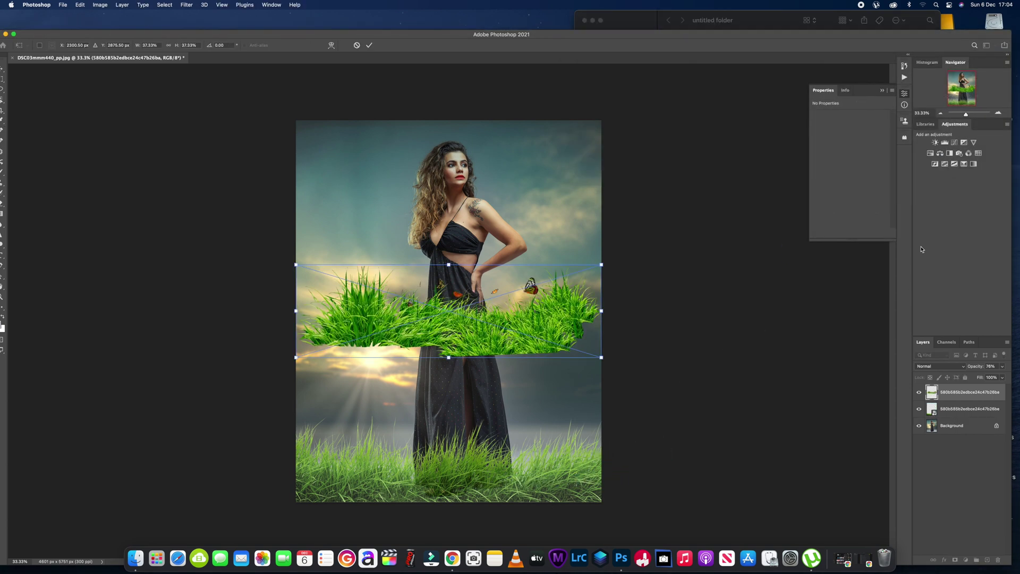
{"action": "left_click_drag", "start_coordinate": [546, 314], "coordinate": [586, 473]}
{"action": "left_click_drag", "start_coordinate": [647, 423], "coordinate": [598, 461]}
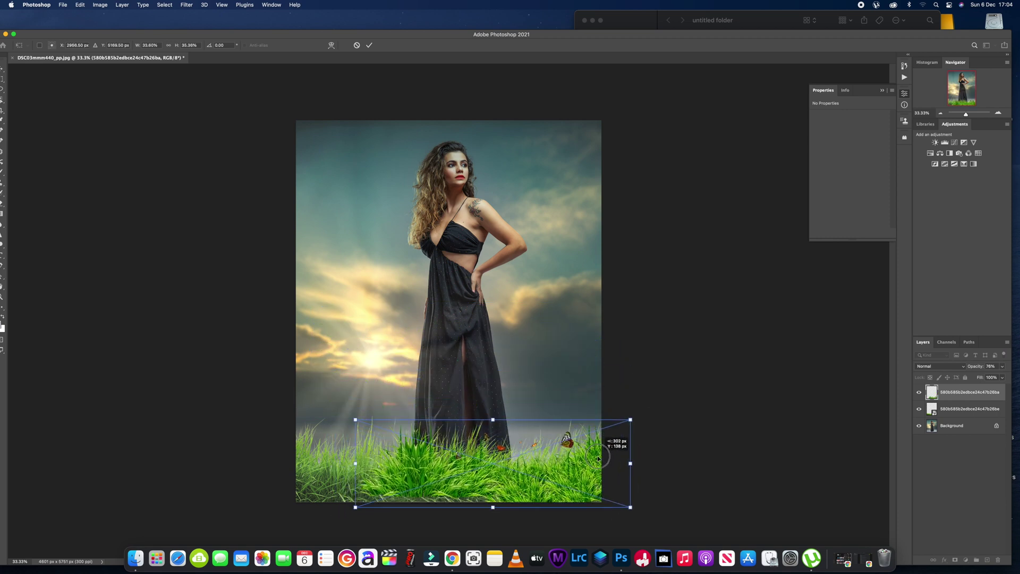
{"action": "left_click_drag", "start_coordinate": [354, 509], "coordinate": [353, 524]}
{"action": "mouse_move", "coordinate": [520, 492]}
{"action": "left_mouse_down"}
{"action": "mouse_move", "coordinate": [537, 474]}
{"action": "mouse_move", "coordinate": [528, 489]}
{"action": "left_mouse_up"}
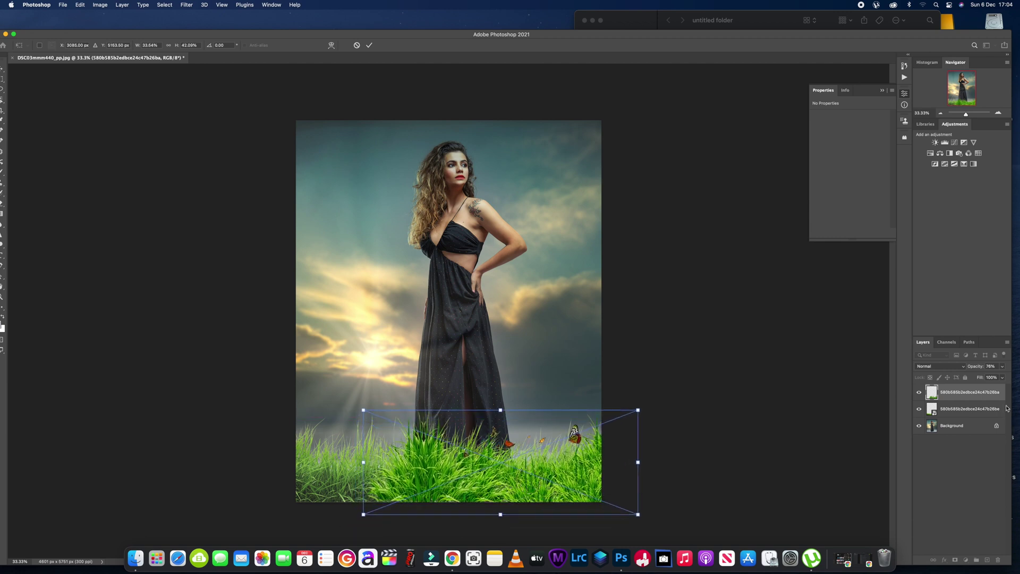
- Lower the butterfly grass layer's opacity to 57% and commit the placed image
{"action": "left_click", "coordinate": [1003, 366]}
{"action": "left_click_drag", "start_coordinate": [999, 378], "coordinate": [987, 381]}
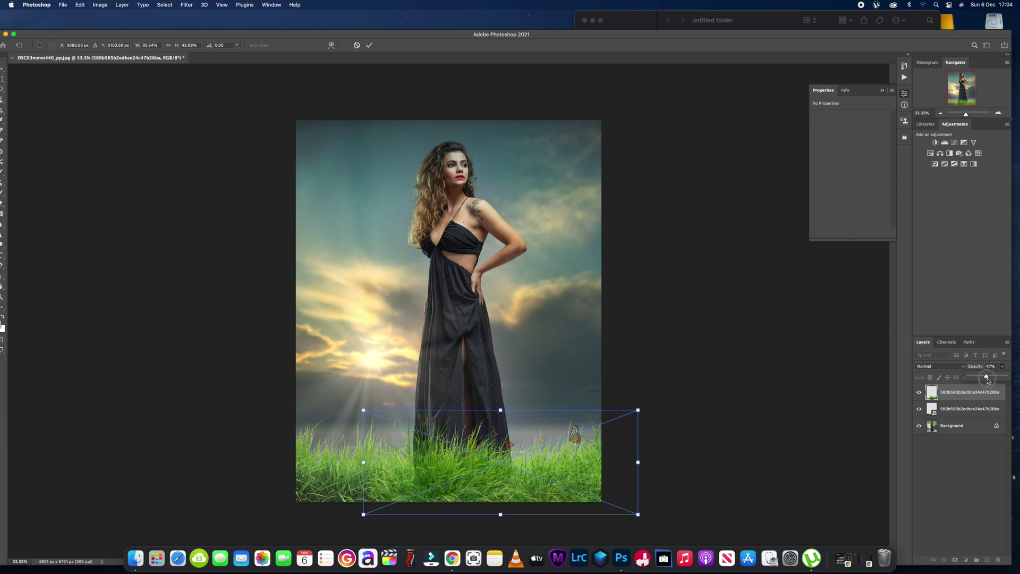
{"action": "left_click", "coordinate": [989, 380]}
{"action": "left_click_drag", "start_coordinate": [990, 380], "coordinate": [991, 387]}
{"action": "left_click", "coordinate": [369, 45]}
{"action": "key", "text": "j"}
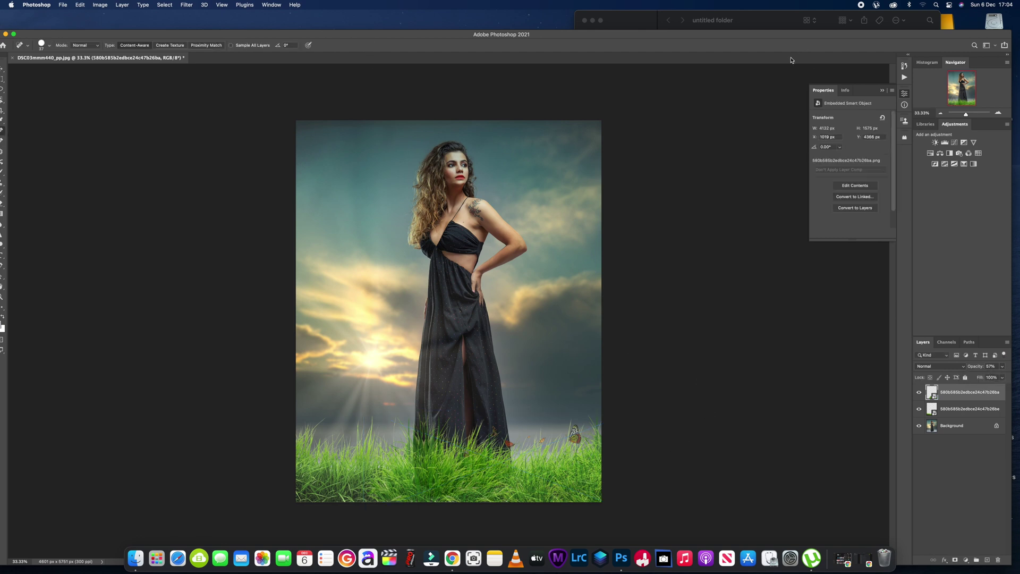
- Place the ornamental grass PNG from the Finder folder over the photo's lower-left corner, scaled to about 109% width and 95% height
{"action": "left_click", "coordinate": [793, 24]}
{"action": "left_click_drag", "start_coordinate": [696, 98], "coordinate": [413, 467]}
{"action": "left_click_drag", "start_coordinate": [489, 368], "coordinate": [426, 457]}
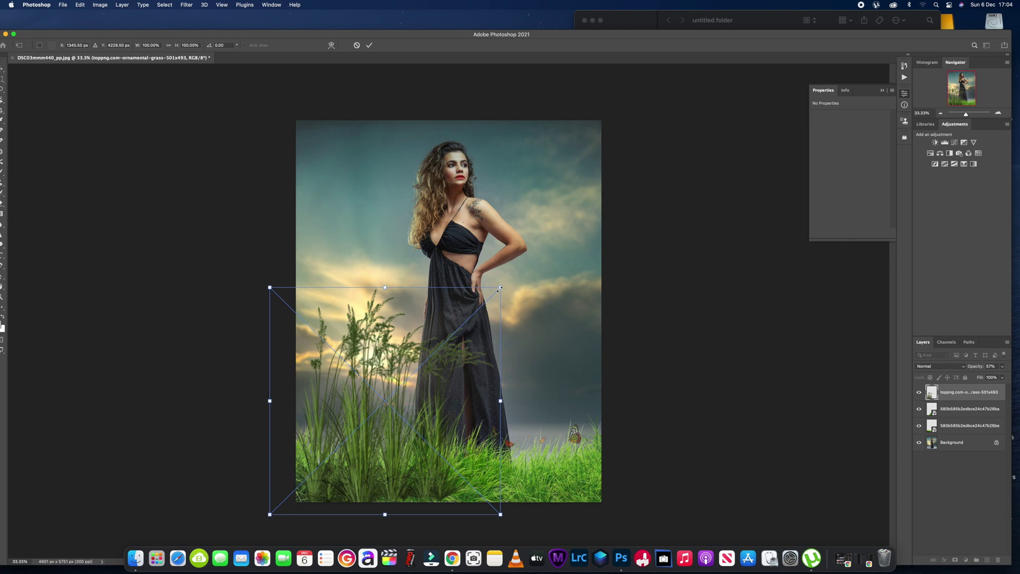
{"action": "left_click_drag", "start_coordinate": [500, 288], "coordinate": [485, 297]}
{"action": "left_click_drag", "start_coordinate": [432, 406], "coordinate": [456, 420]}
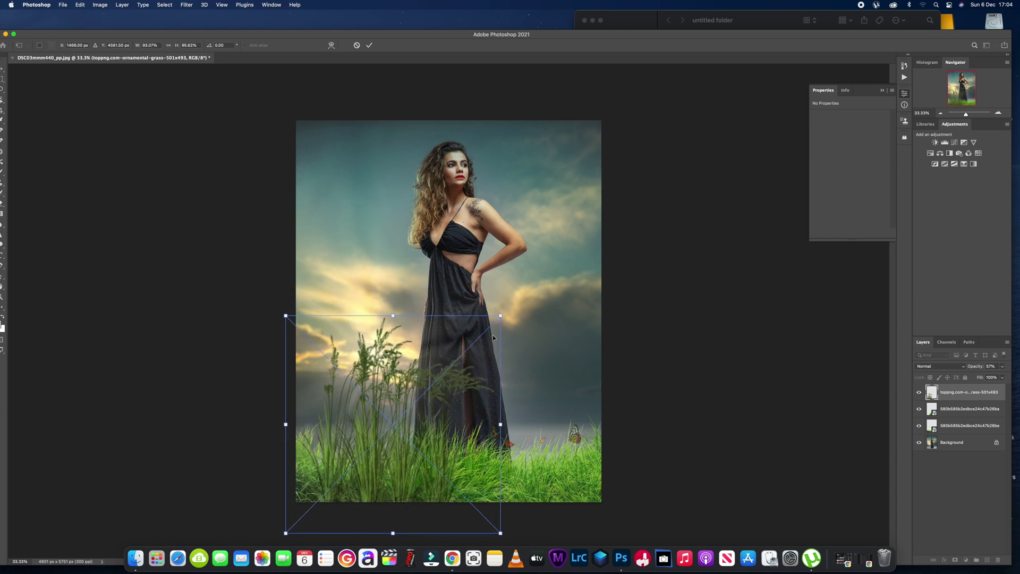
{"action": "left_click_drag", "start_coordinate": [501, 312], "coordinate": [518, 311]}
{"action": "left_click_drag", "start_coordinate": [505, 374], "coordinate": [503, 362]}
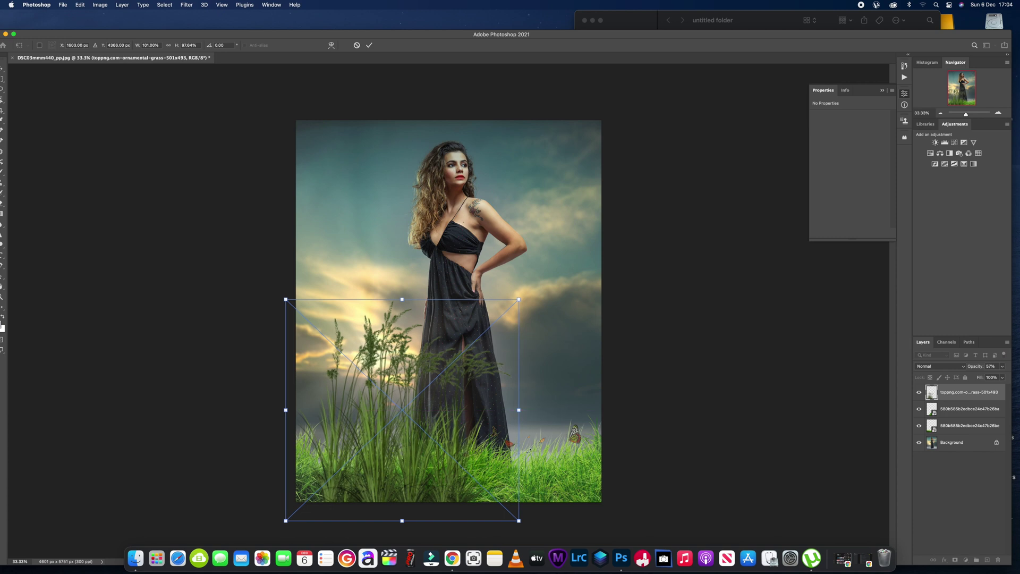
{"action": "left_click_drag", "start_coordinate": [519, 410], "coordinate": [528, 409]}
{"action": "left_click_drag", "start_coordinate": [528, 300], "coordinate": [528, 305]}
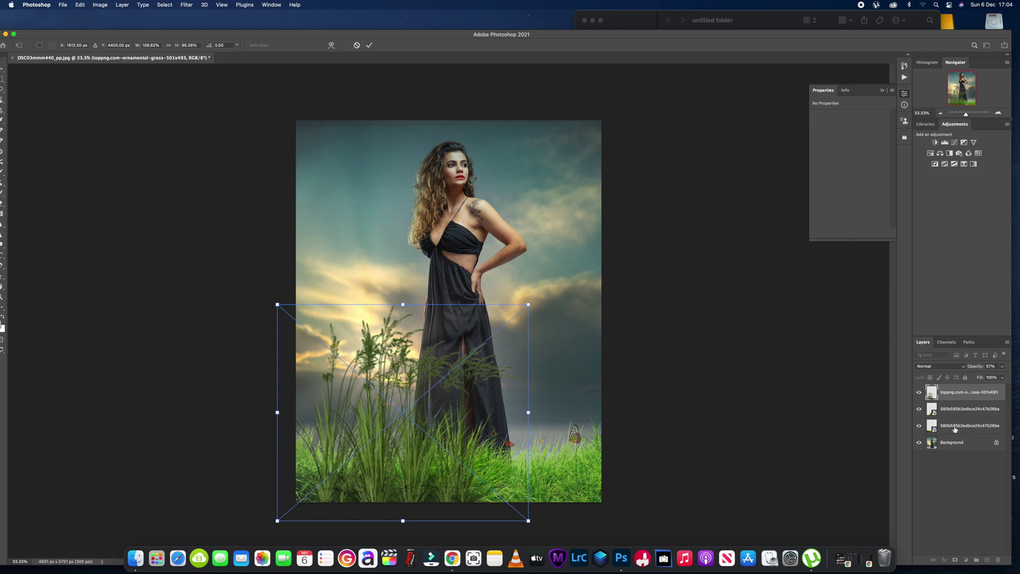
{"action": "left_click", "coordinate": [1002, 378]}
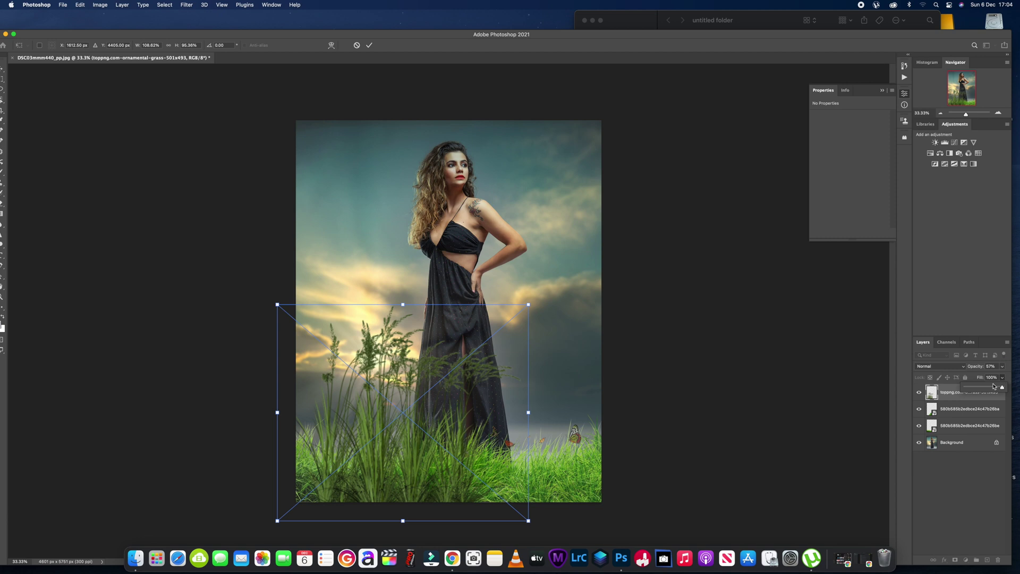
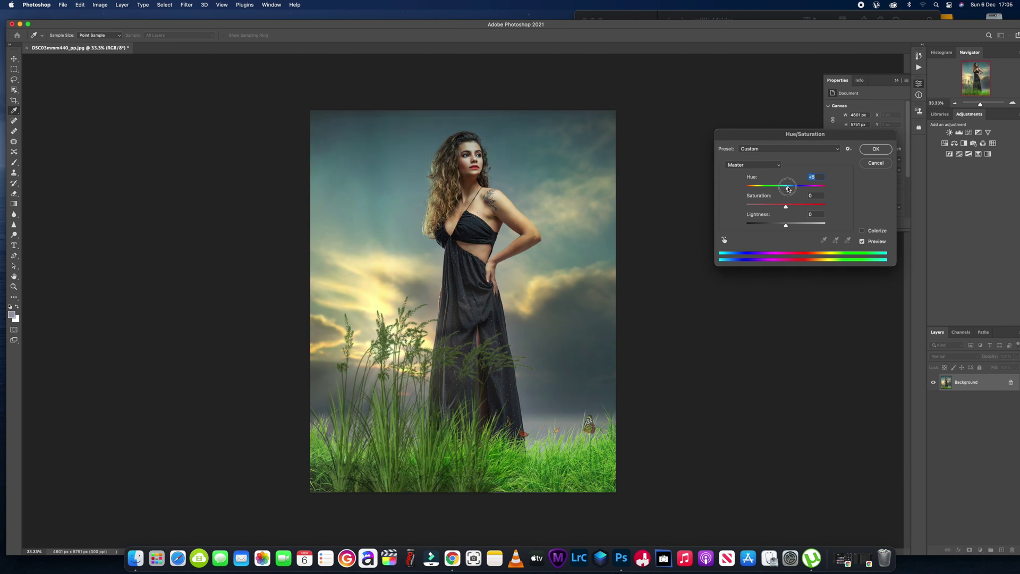
- Adjust the flattened photo's Hue/Saturation with Hue at about -5, Saturation at -10 and slightly lowered Lightness
{"action": "left_click_drag", "start_coordinate": [786, 206], "coordinate": [786, 187]}
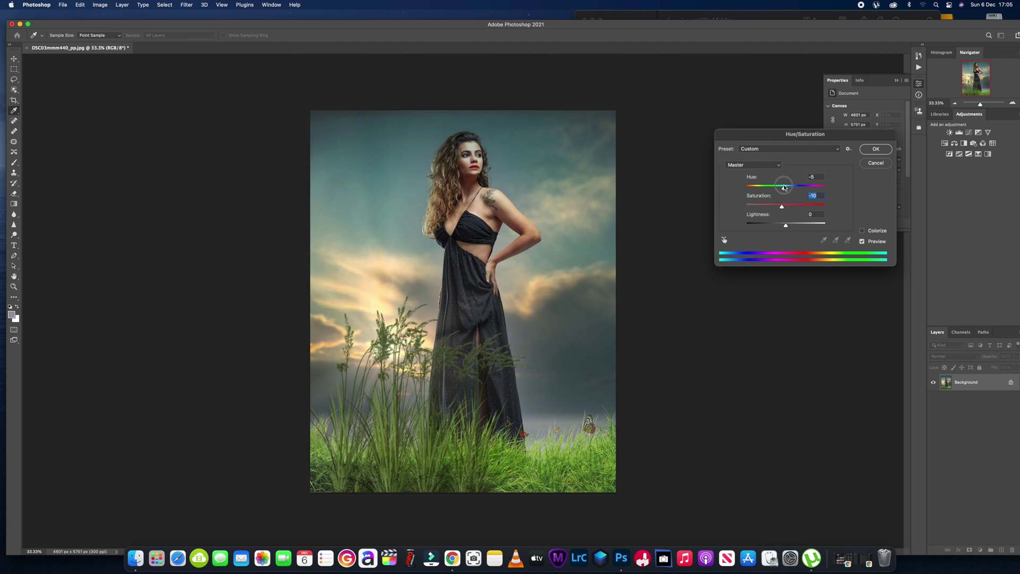
{"action": "left_click", "coordinate": [784, 187]}
{"action": "left_click_drag", "start_coordinate": [785, 225], "coordinate": [781, 225]}
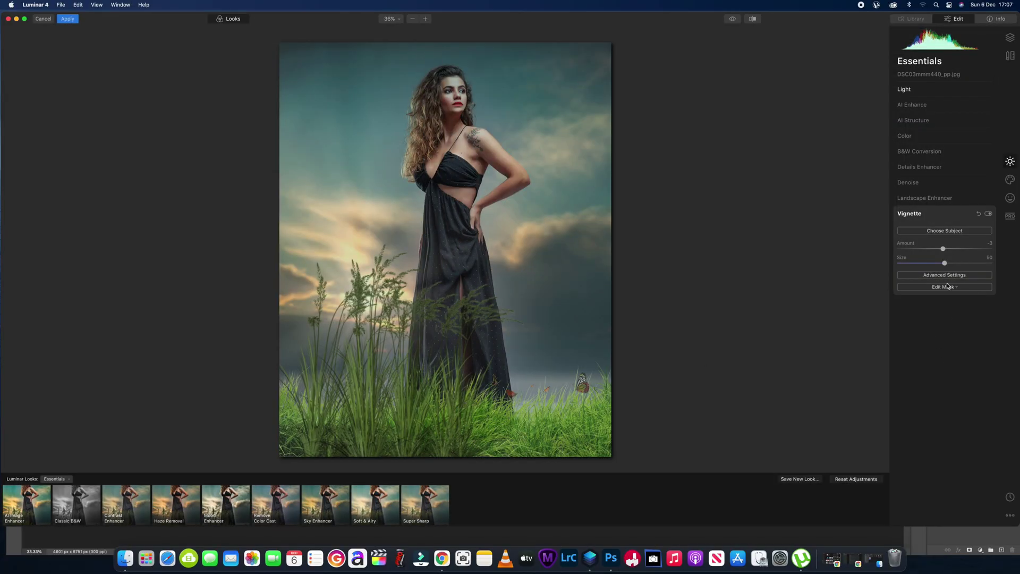
- In Luminar 4, set the Vignette amount to -49 and the Landscape Enhancer's Golden Hour to 33 and Foliage Enhancer to 14
{"action": "left_click_drag", "start_coordinate": [943, 249], "coordinate": [921, 257]}
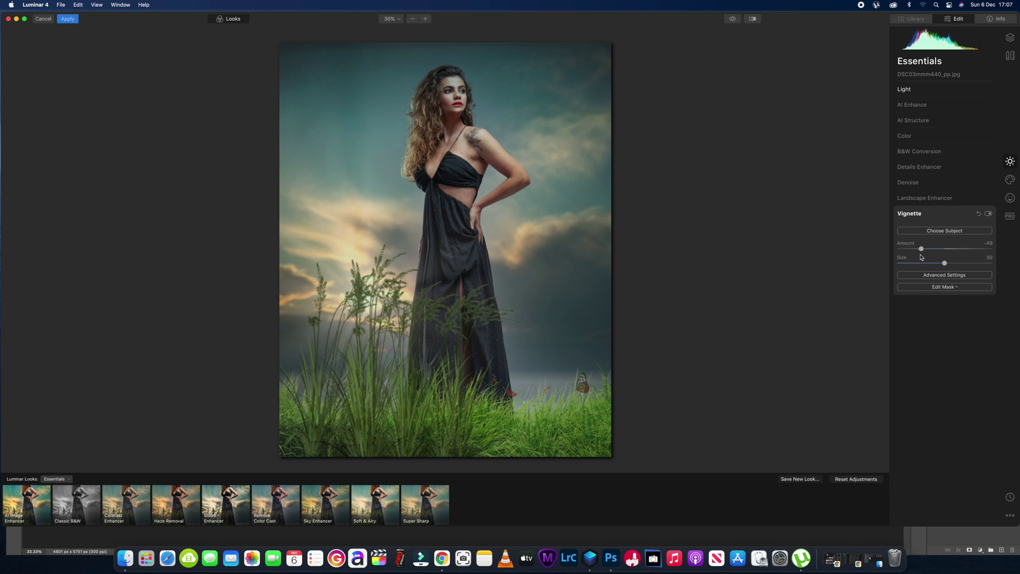
{"action": "left_click", "coordinate": [914, 198]}
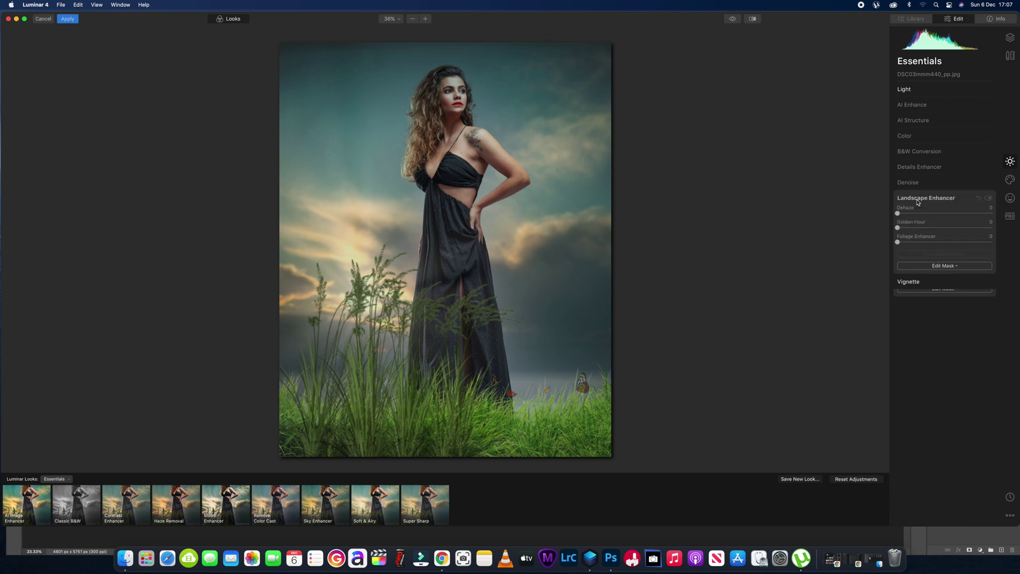
{"action": "left_click_drag", "start_coordinate": [898, 247], "coordinate": [929, 238]}
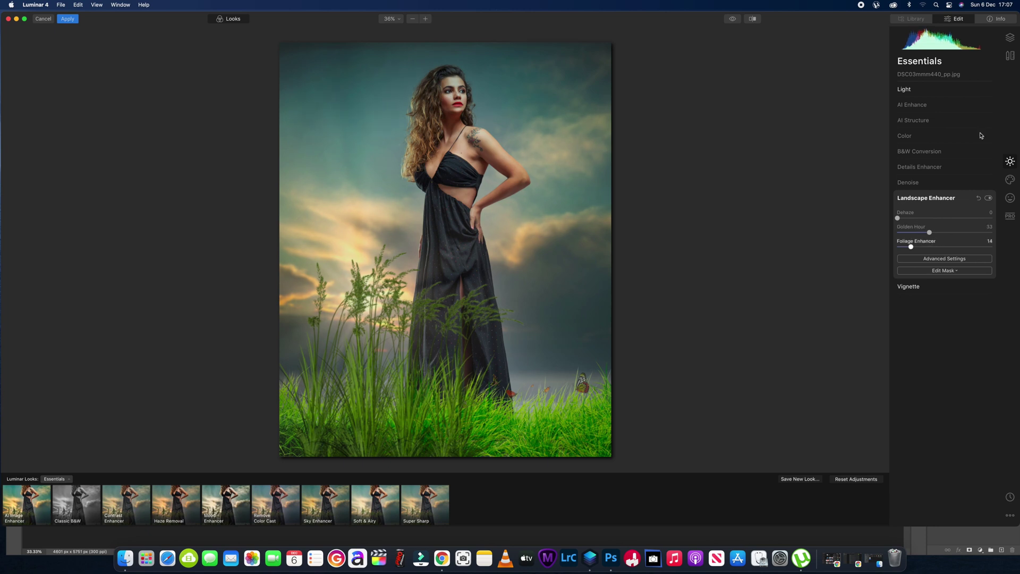
- Cool the photo's light settings with Temperature -11 and Tint -4, and set Exposure to 0.02
{"action": "left_click", "coordinate": [915, 90]}
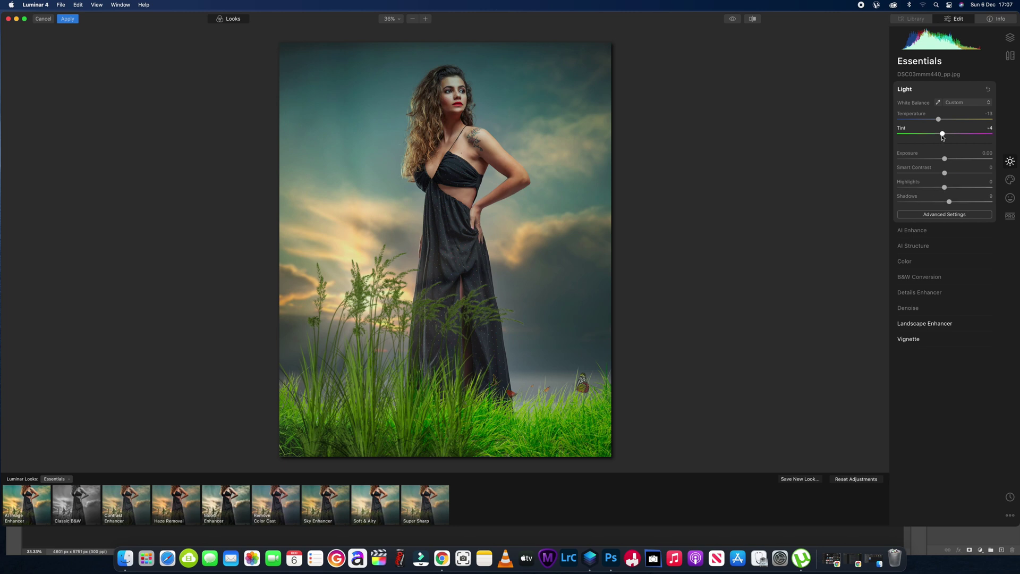
{"action": "left_click", "coordinate": [914, 231]}
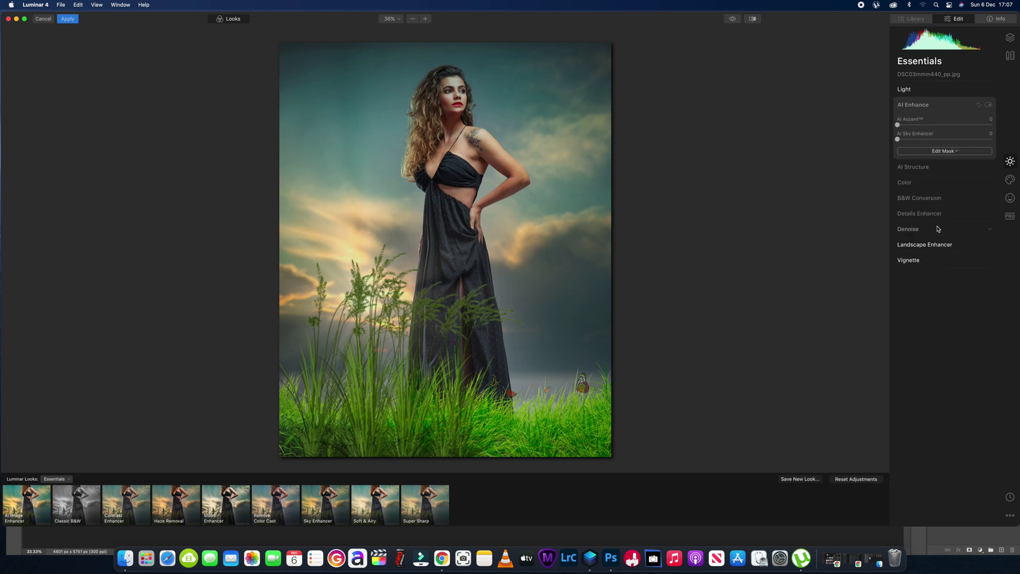
{"action": "left_click", "coordinate": [924, 89]}
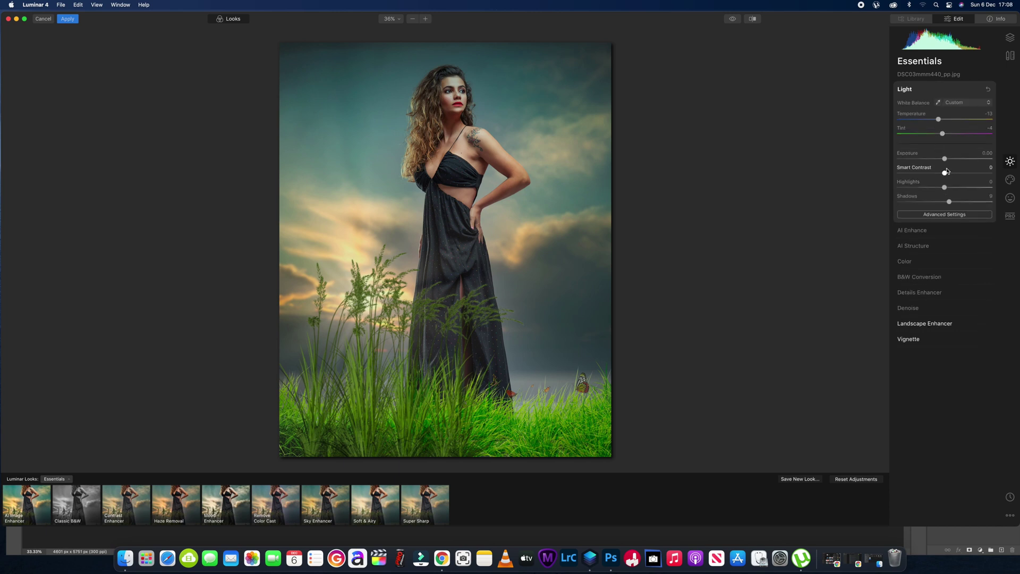
{"action": "left_click", "coordinate": [944, 158]}
{"action": "left_click_drag", "start_coordinate": [945, 158], "coordinate": [944, 157]}
{"action": "left_click", "coordinate": [940, 120]}
{"action": "left_click", "coordinate": [943, 135]}
{"action": "left_click_drag", "start_coordinate": [940, 121], "coordinate": [942, 122]}
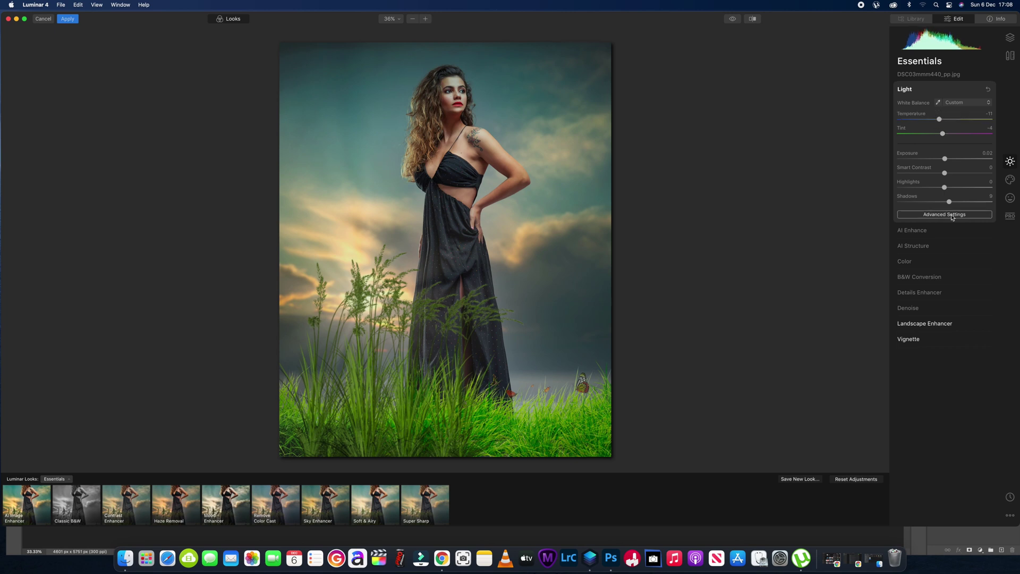
- Center the vignette on the woman's upper body and set its amount to -58
{"action": "left_click", "coordinate": [917, 339]}
{"action": "left_click_drag", "start_coordinate": [936, 248], "coordinate": [921, 249]}
{"action": "left_click", "coordinate": [944, 230]}
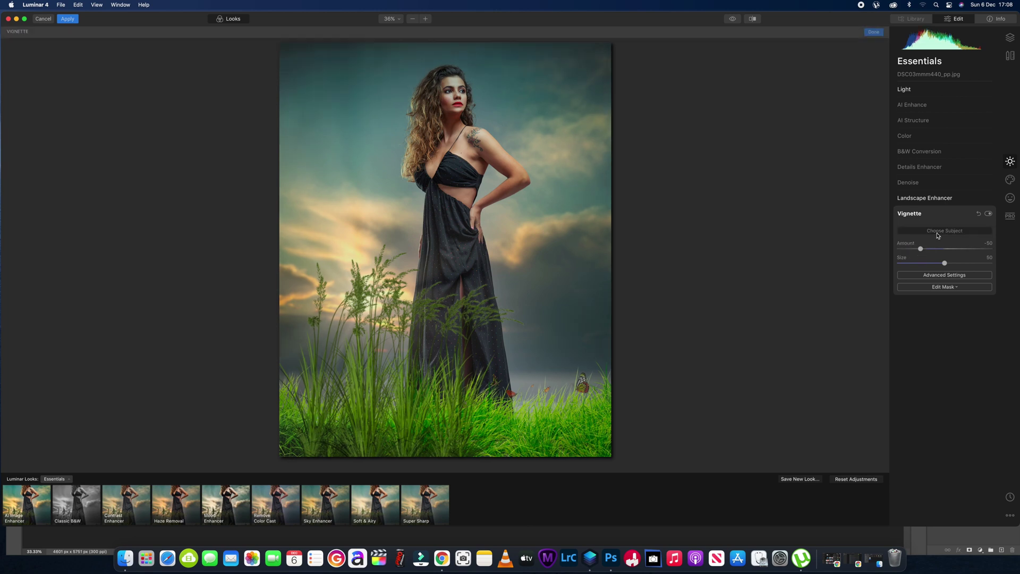
{"action": "left_click", "coordinate": [444, 170]}
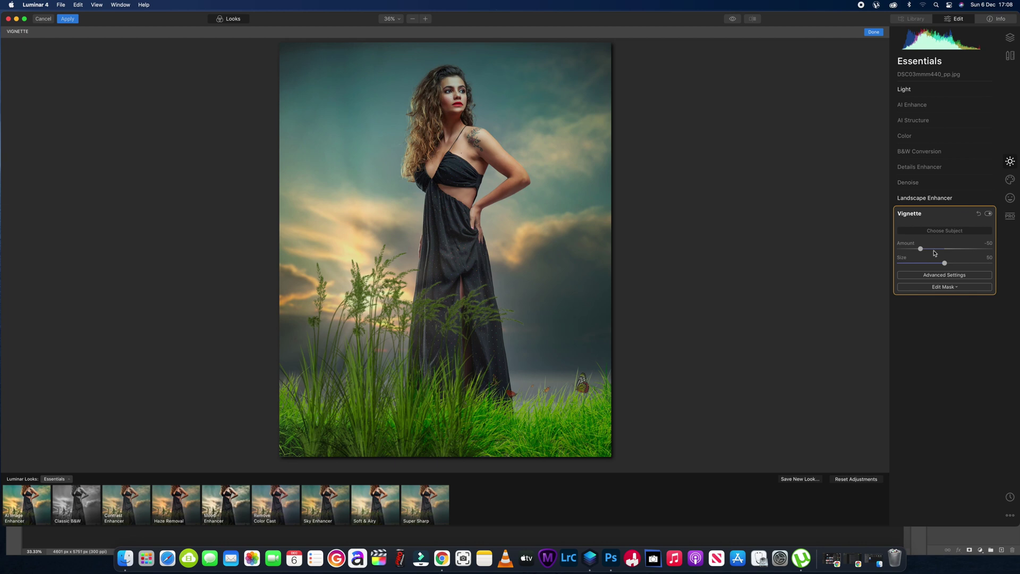
{"action": "mouse_move", "coordinate": [920, 249]}
{"action": "left_mouse_down"}
{"action": "mouse_move", "coordinate": [889, 251]}
{"action": "mouse_move", "coordinate": [918, 254]}
{"action": "left_mouse_up"}
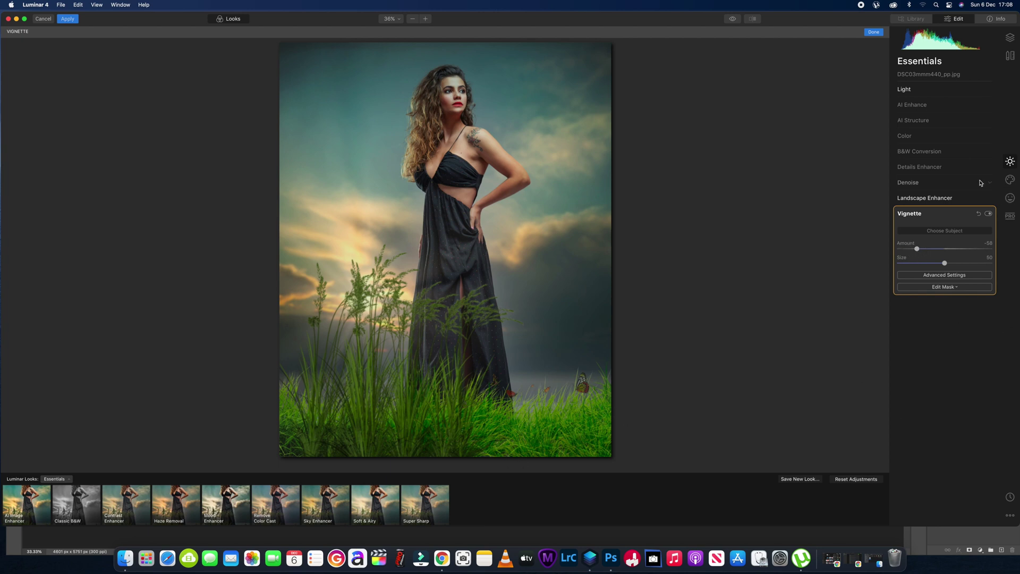
{"action": "left_click", "coordinate": [922, 167]}
{"action": "left_click", "coordinate": [921, 166]}
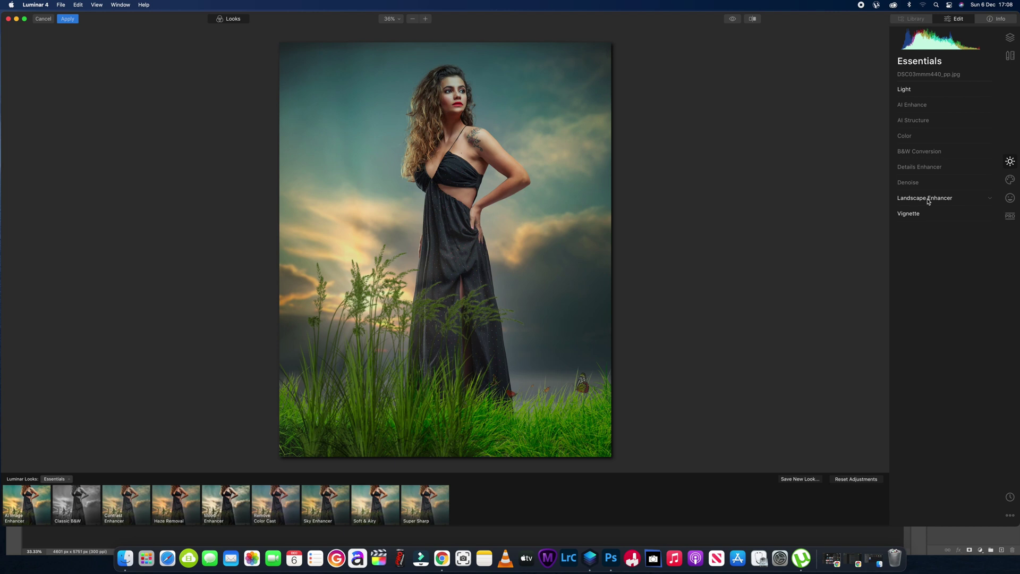
- Set the Landscape Enhancer's Golden Hour to 35, Foliage Enhancer to 0 and Foliage Hue to 17, and check the grass up close
{"action": "left_click", "coordinate": [956, 202]}
{"action": "left_click_drag", "start_coordinate": [911, 247], "coordinate": [931, 235]}
{"action": "left_click", "coordinate": [940, 258]}
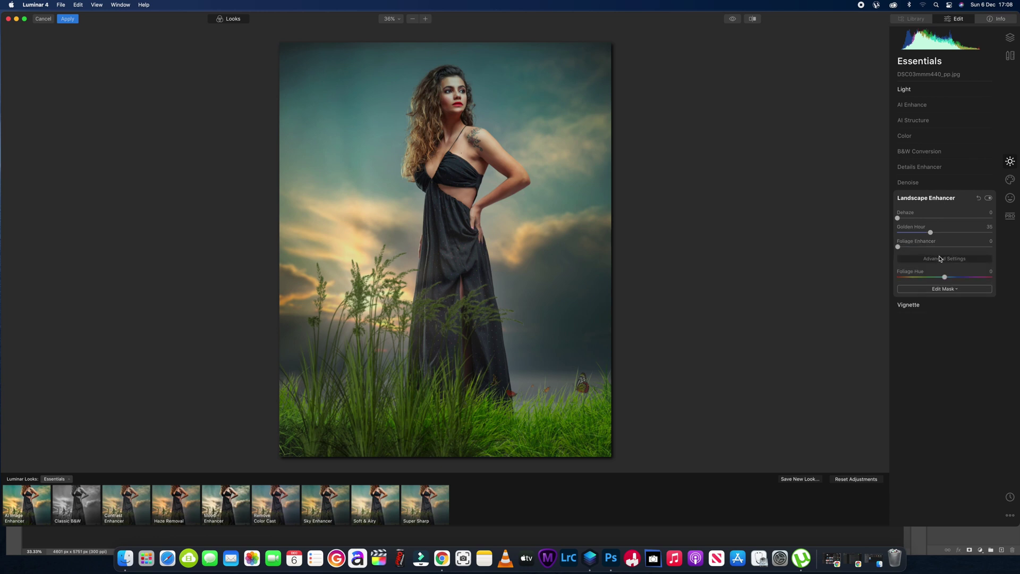
{"action": "mouse_move", "coordinate": [944, 277]}
{"action": "left_mouse_down"}
{"action": "mouse_move", "coordinate": [914, 277]}
{"action": "mouse_move", "coordinate": [998, 277]}
{"action": "mouse_move", "coordinate": [954, 282]}
{"action": "left_mouse_up"}
{"action": "double_click", "coordinate": [566, 351]}
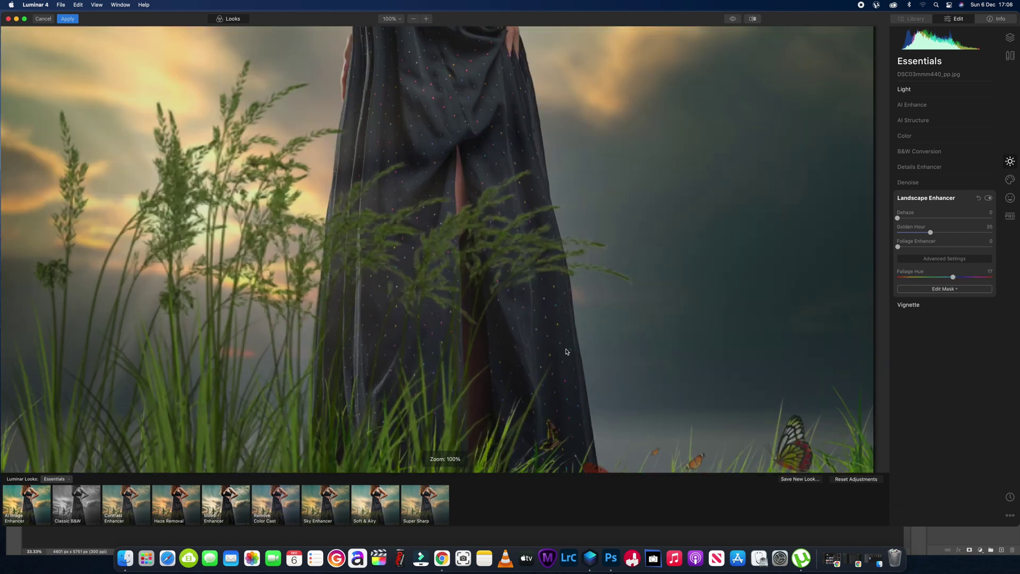
{"action": "double_click", "coordinate": [568, 351]}
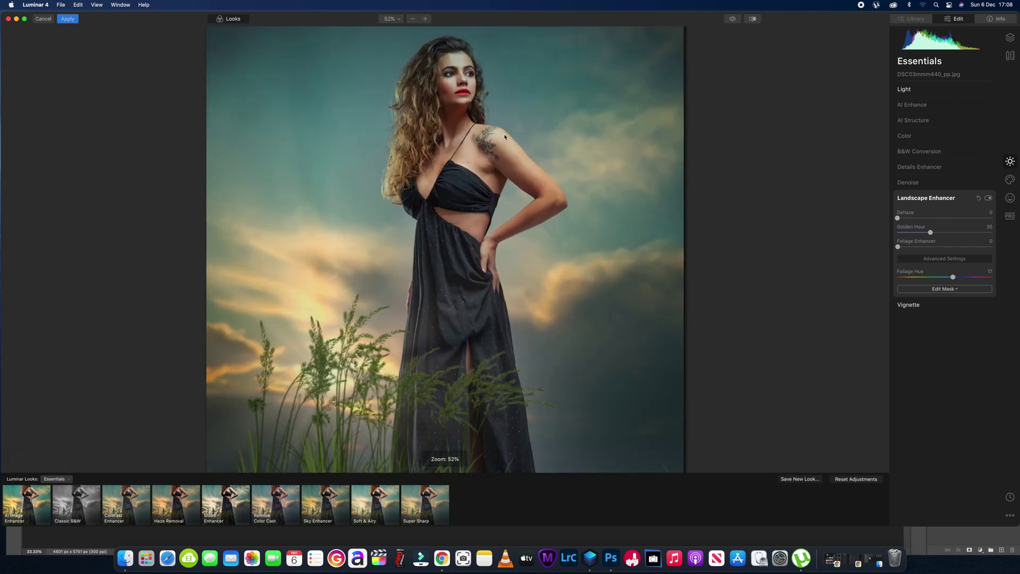
{"action": "key", "text": "super+minus"}
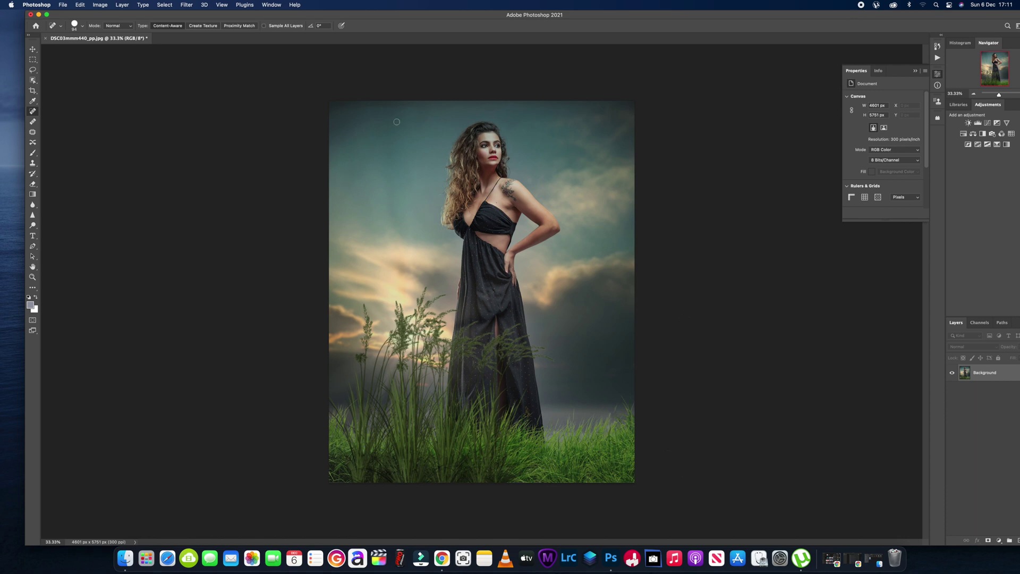
- In Photoshop, apply a Vibrance adjustment that slightly raises the photo's vibrance and saturation
{"action": "left_click", "coordinate": [97, 5]}
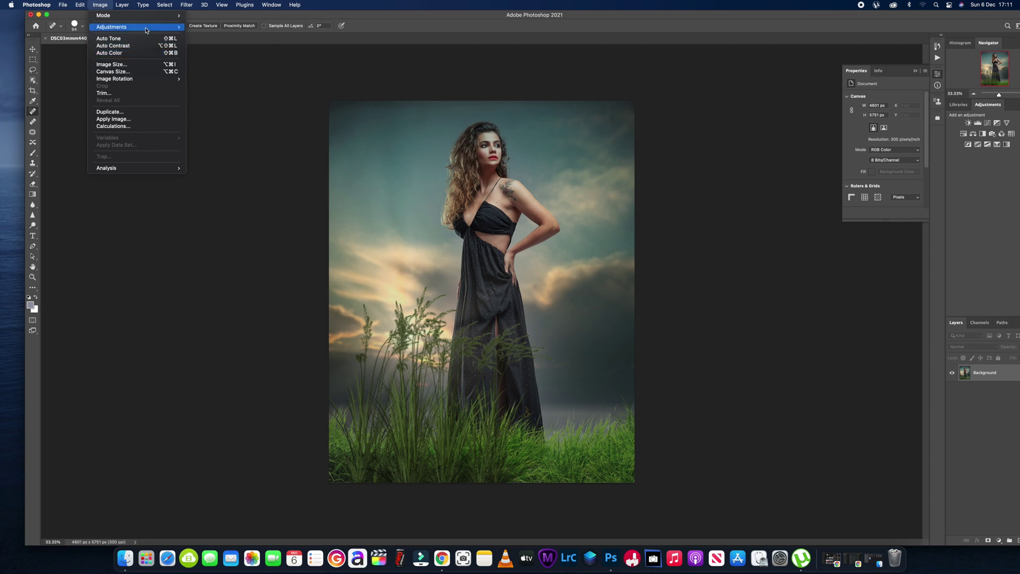
{"action": "mouse_move", "coordinate": [139, 27]}
{"action": "left_click", "coordinate": [207, 59]}
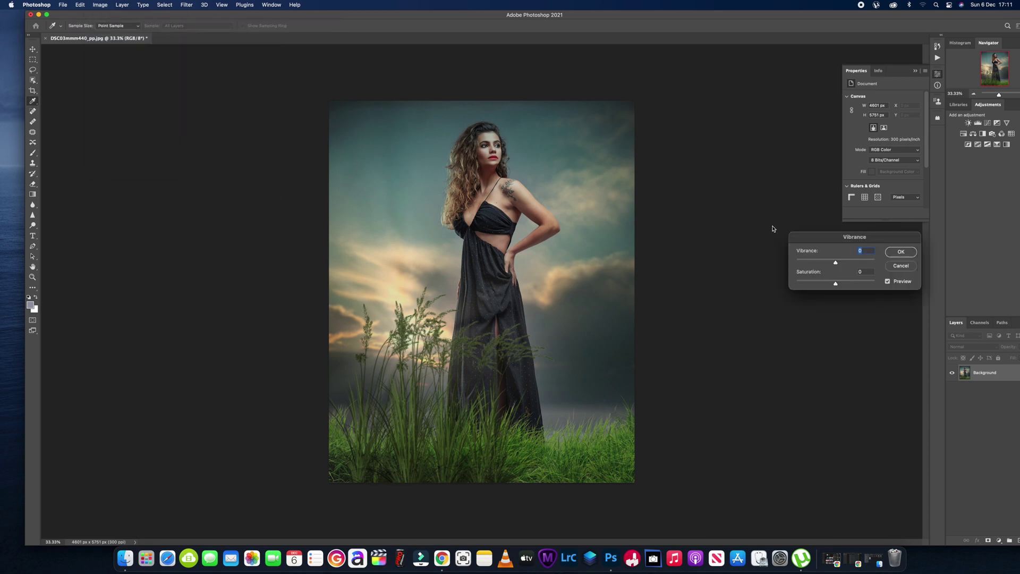
{"action": "left_click_drag", "start_coordinate": [837, 264], "coordinate": [837, 285]}
{"action": "left_click", "coordinate": [901, 252]}
{"action": "key", "text": "j"}
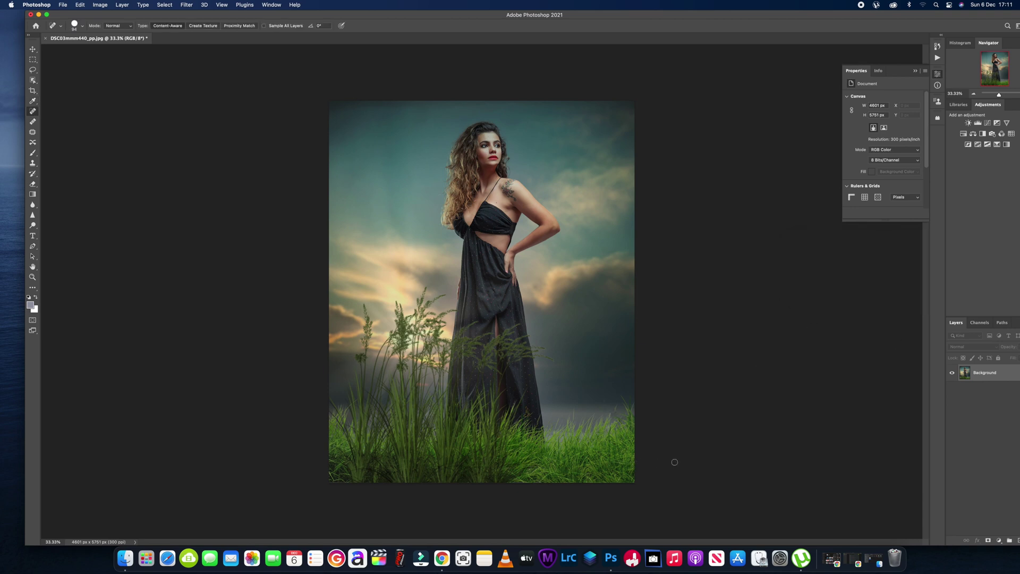